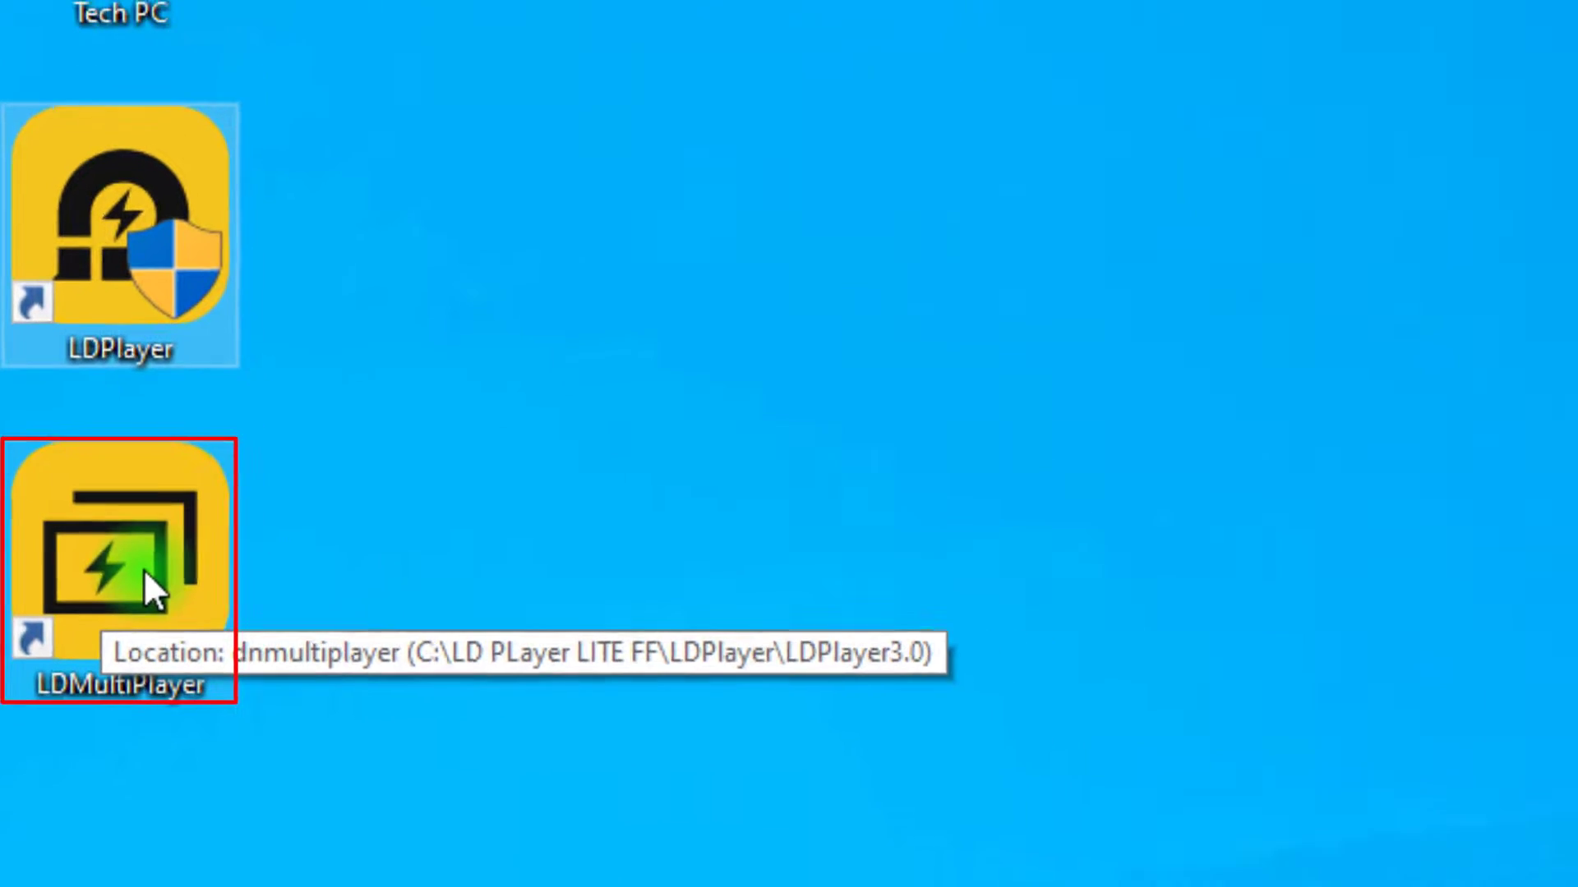
- Open LDMultiPlayer and create a new LDPlayer instance
double_click(156, 587)
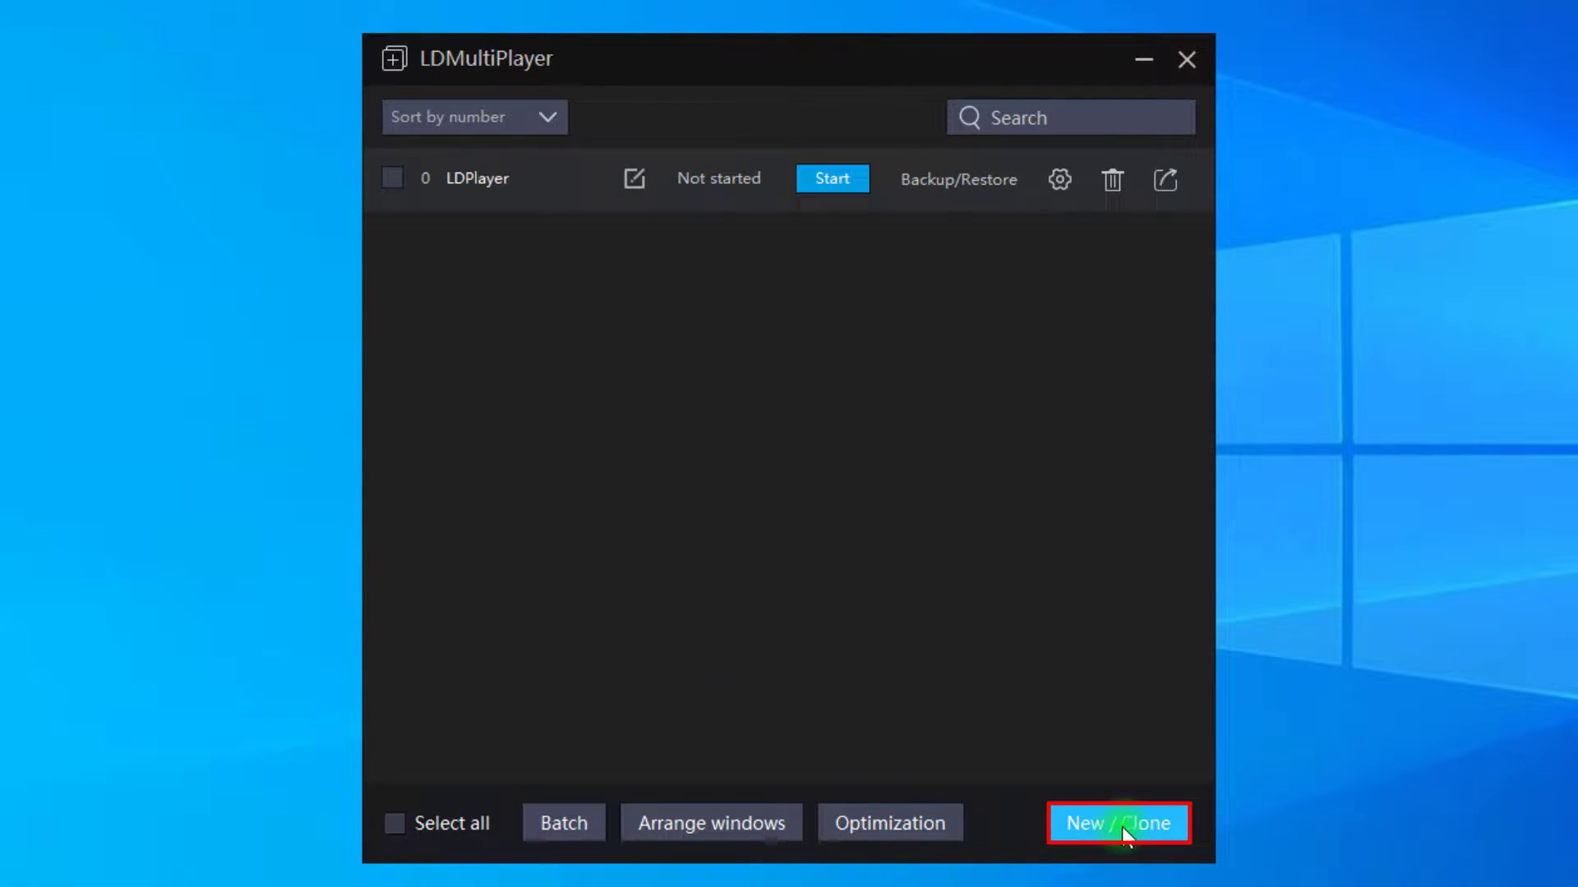
click(1124, 825)
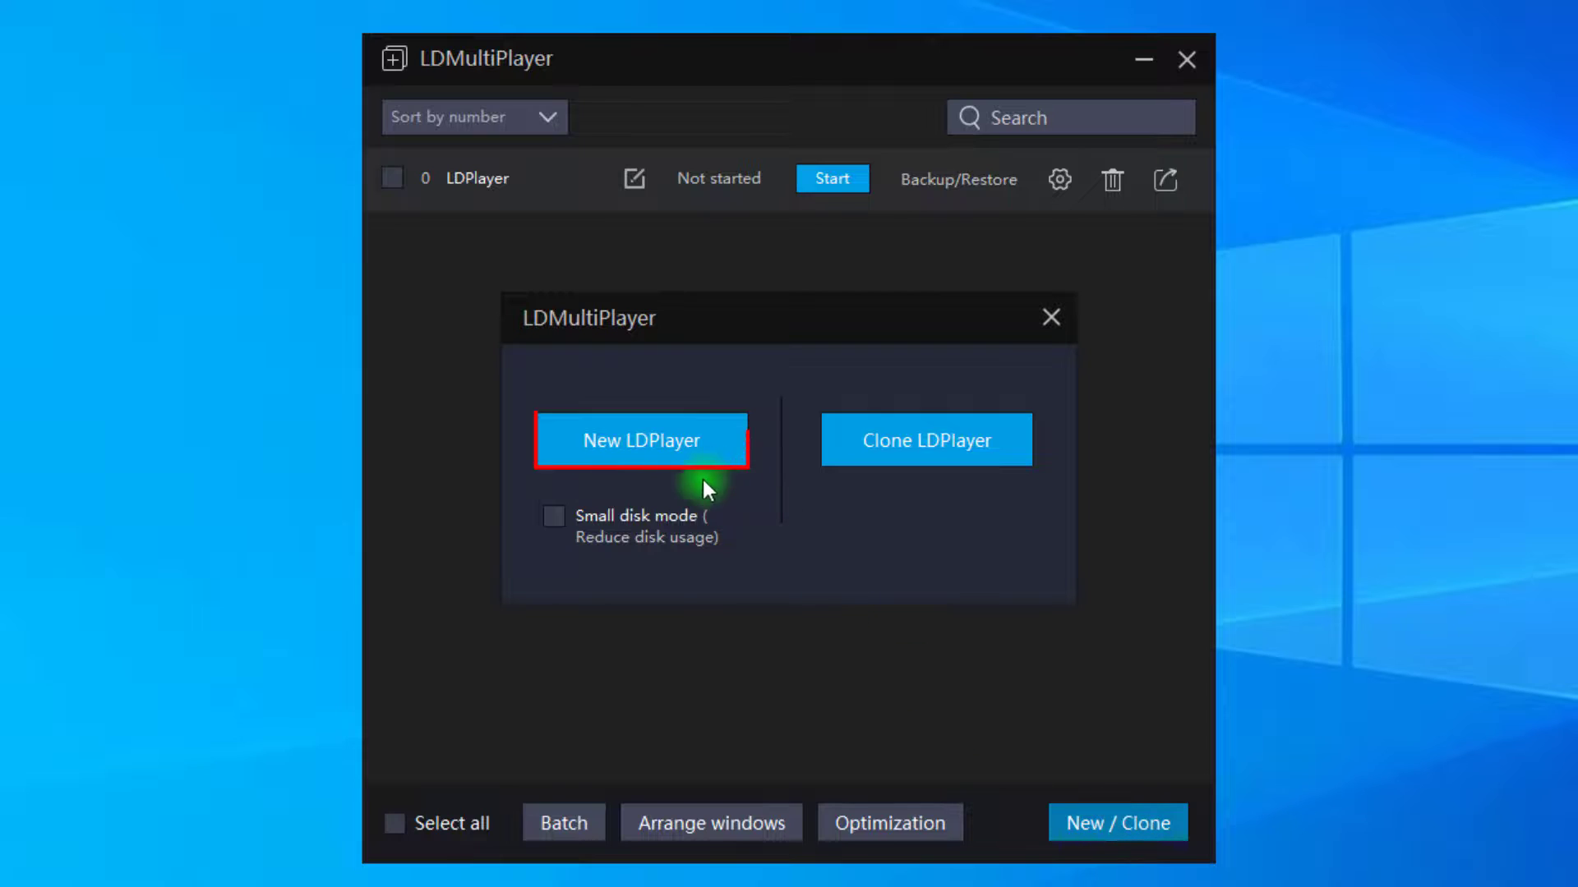
click(629, 440)
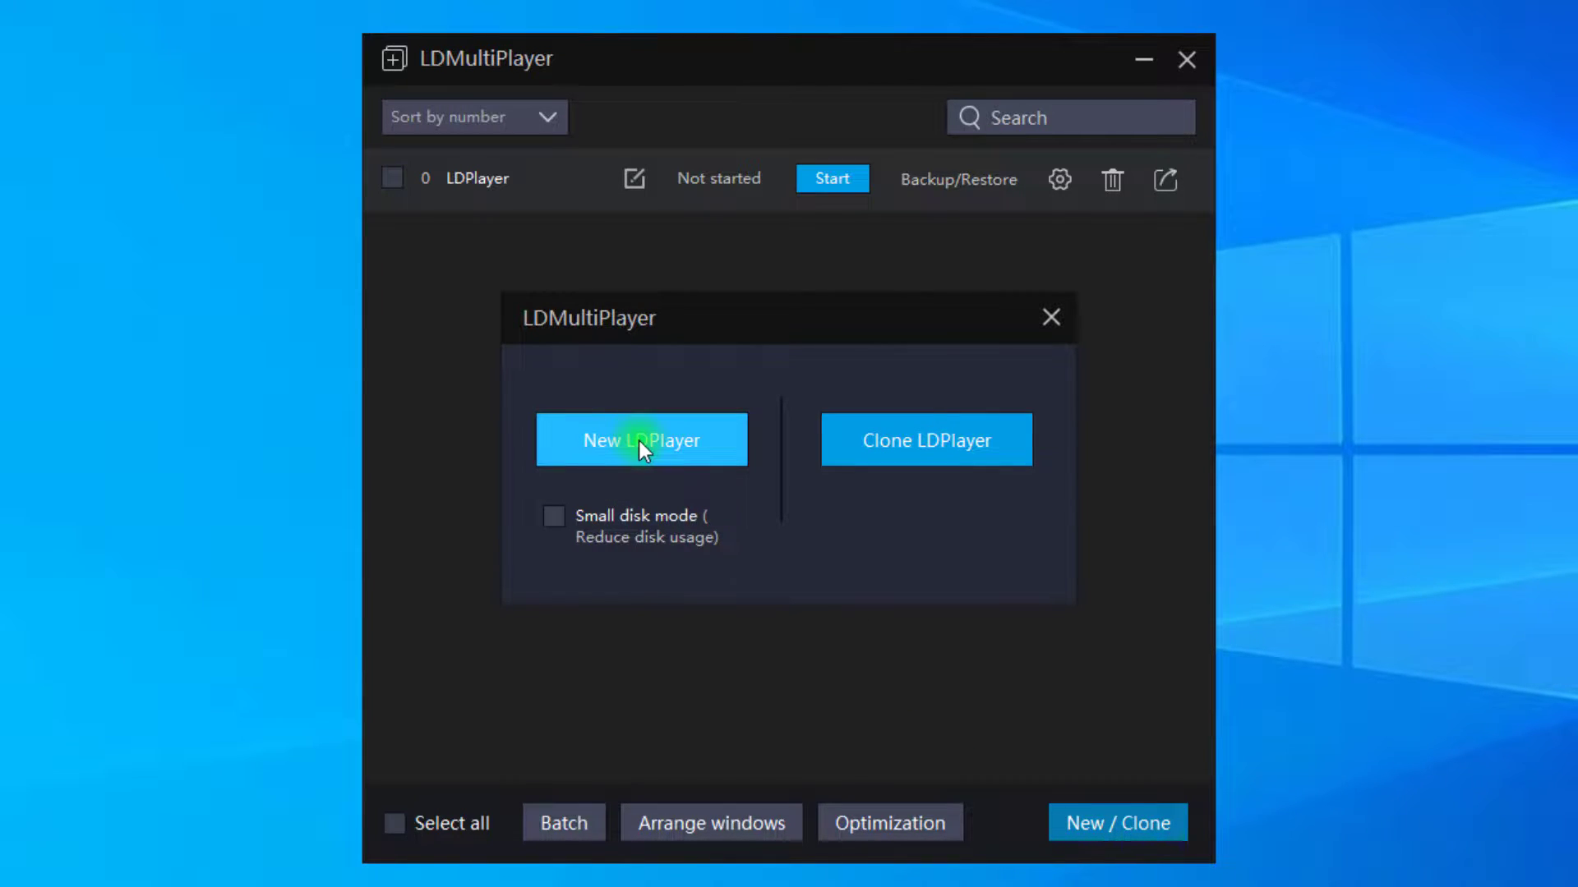
click(639, 440)
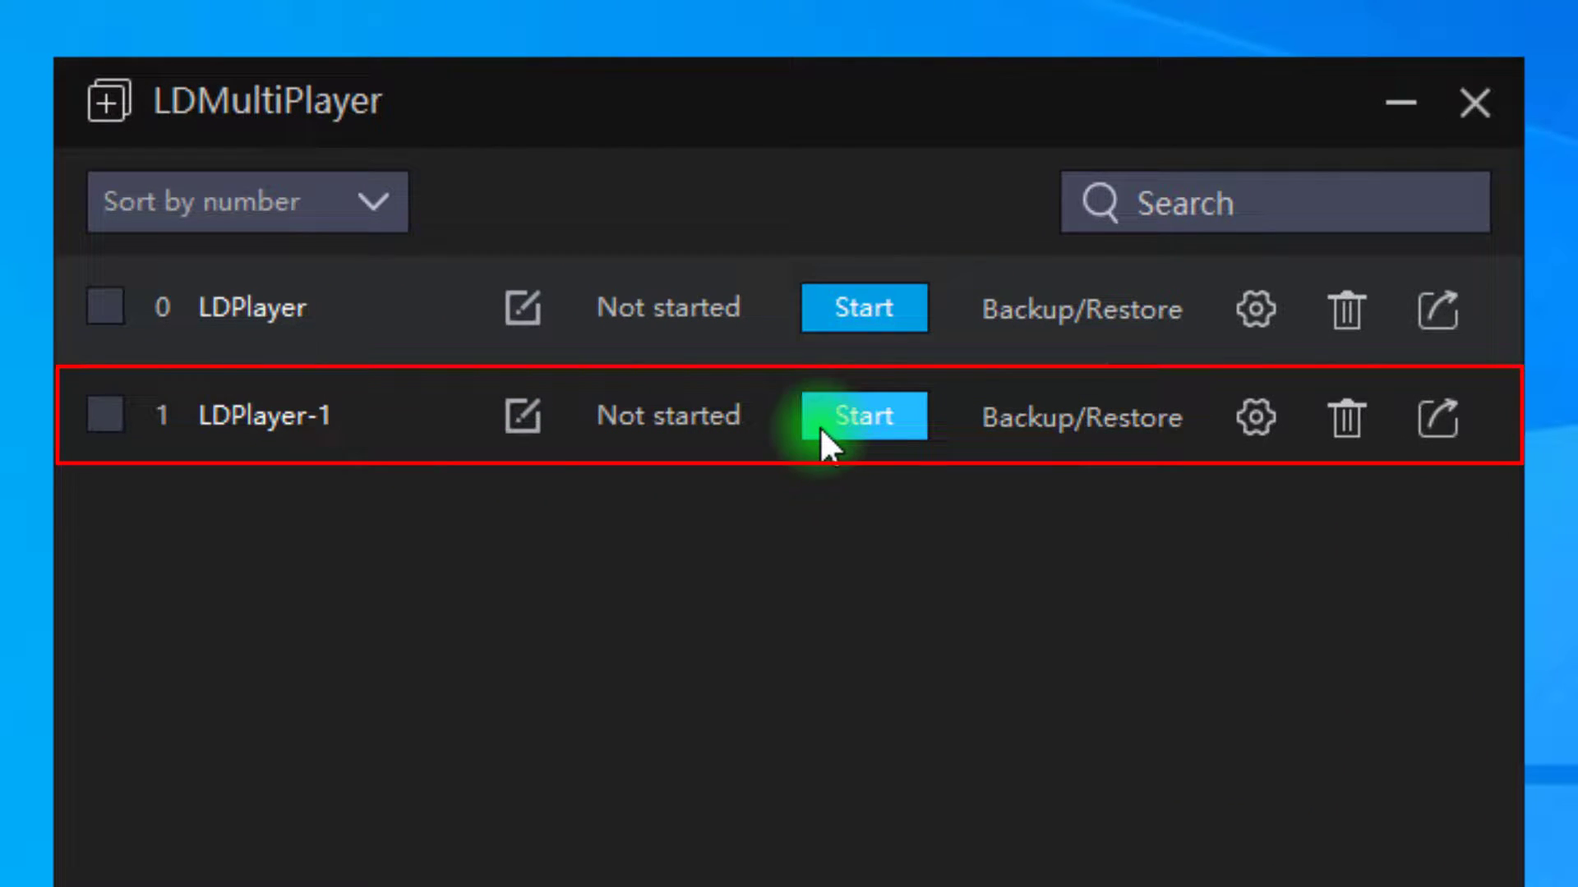
- Delete the original LDPlayer instance, number 0, and confirm the deletion
click(104, 310)
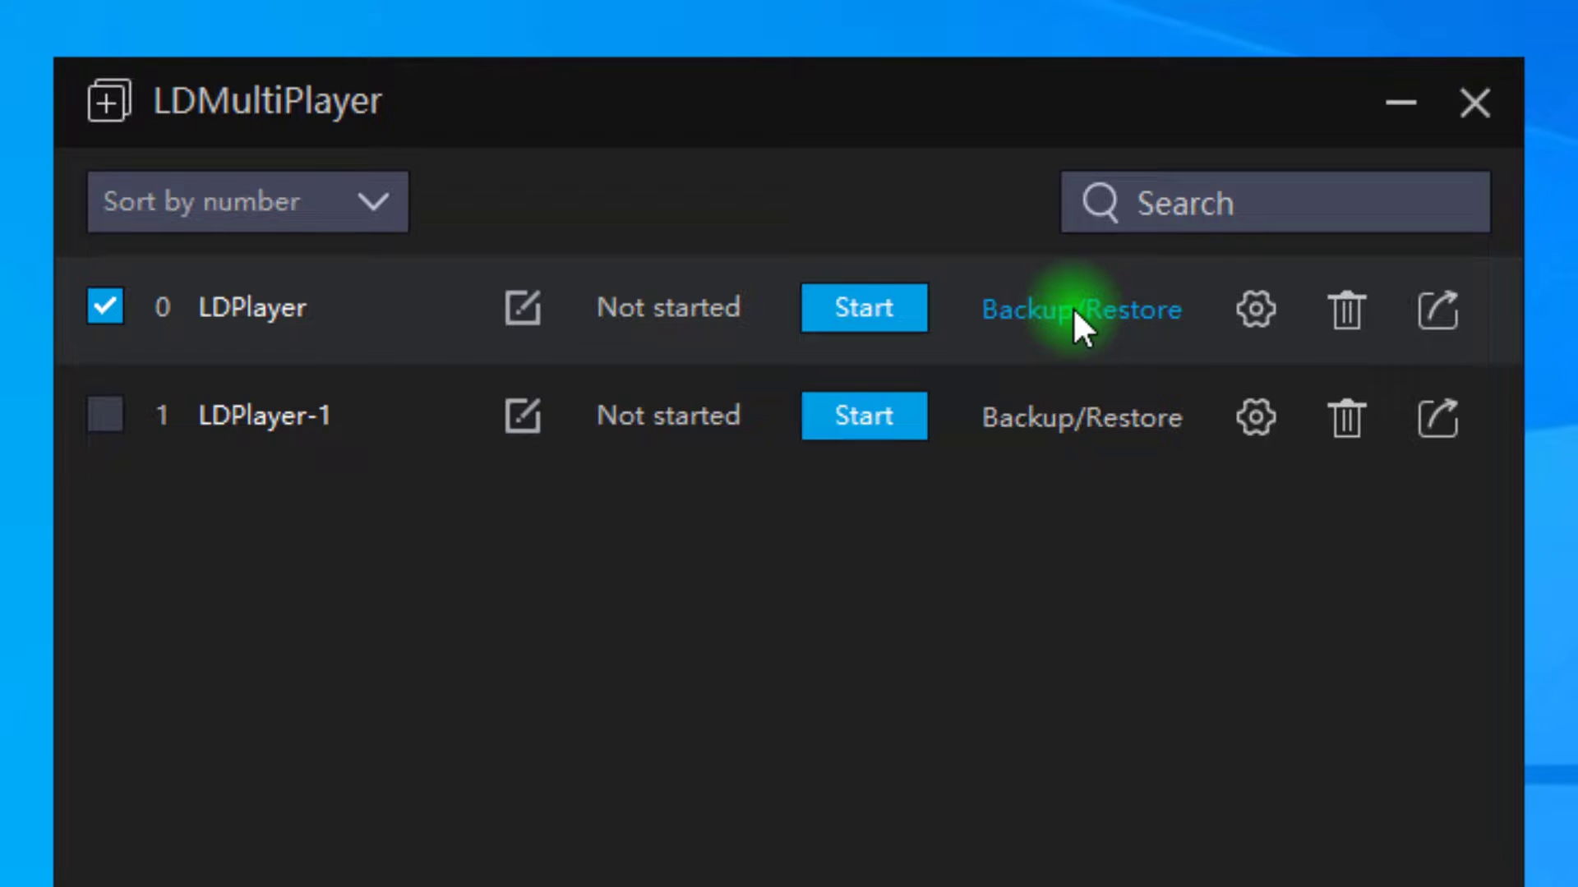
click(1346, 309)
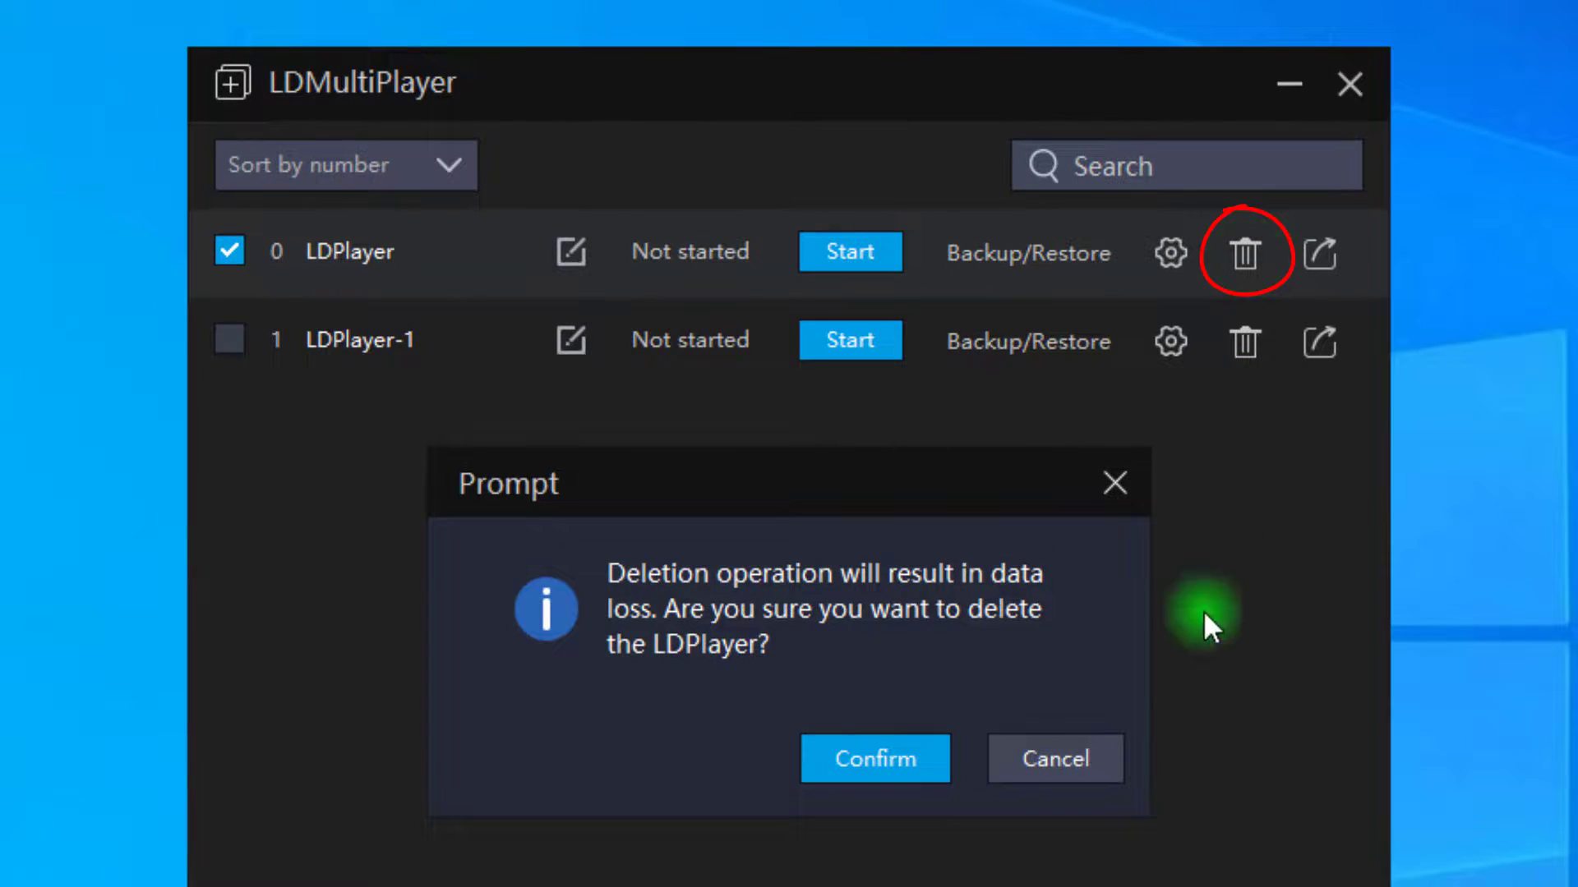
click(859, 760)
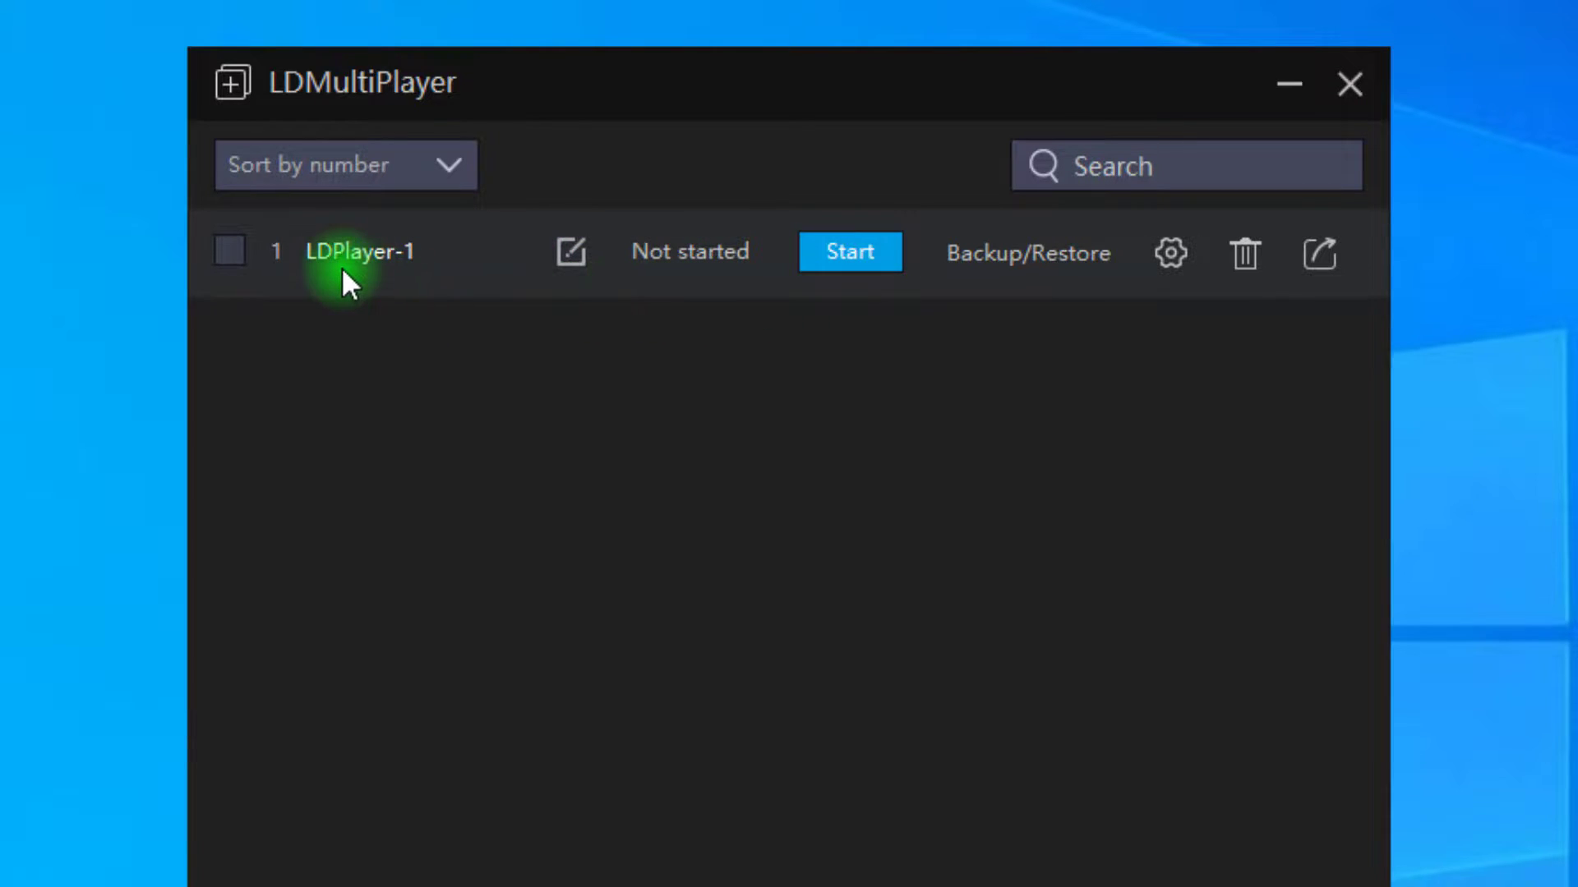
- In the settings of LDPlayer-1, set the tablet resolution to 960x540 (dpi 160) and the CPU to 2 cores
click(1167, 251)
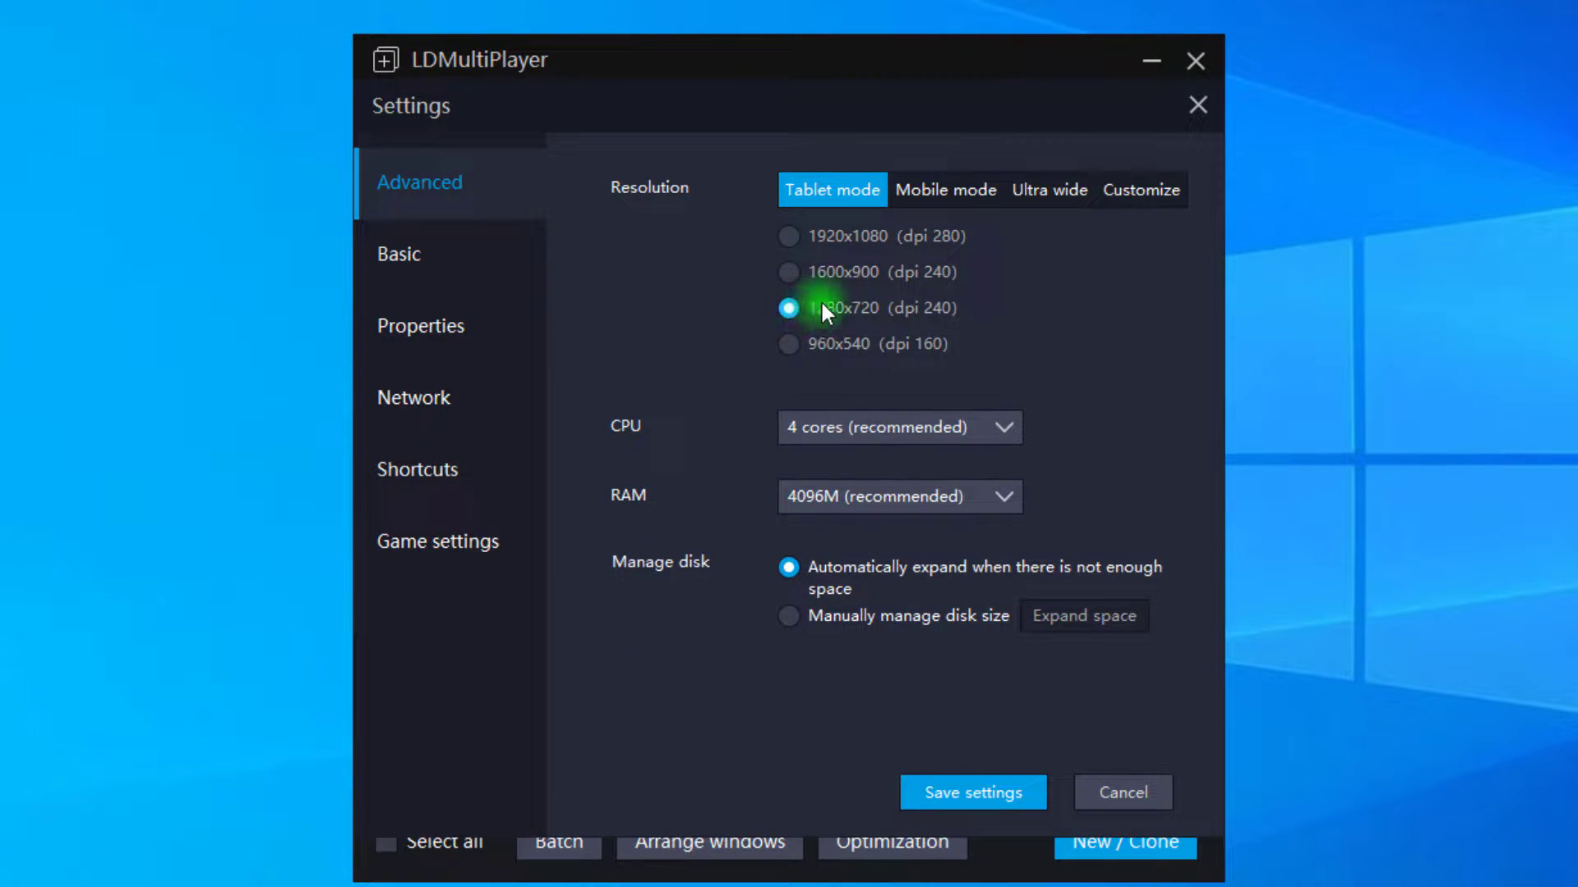
click(794, 343)
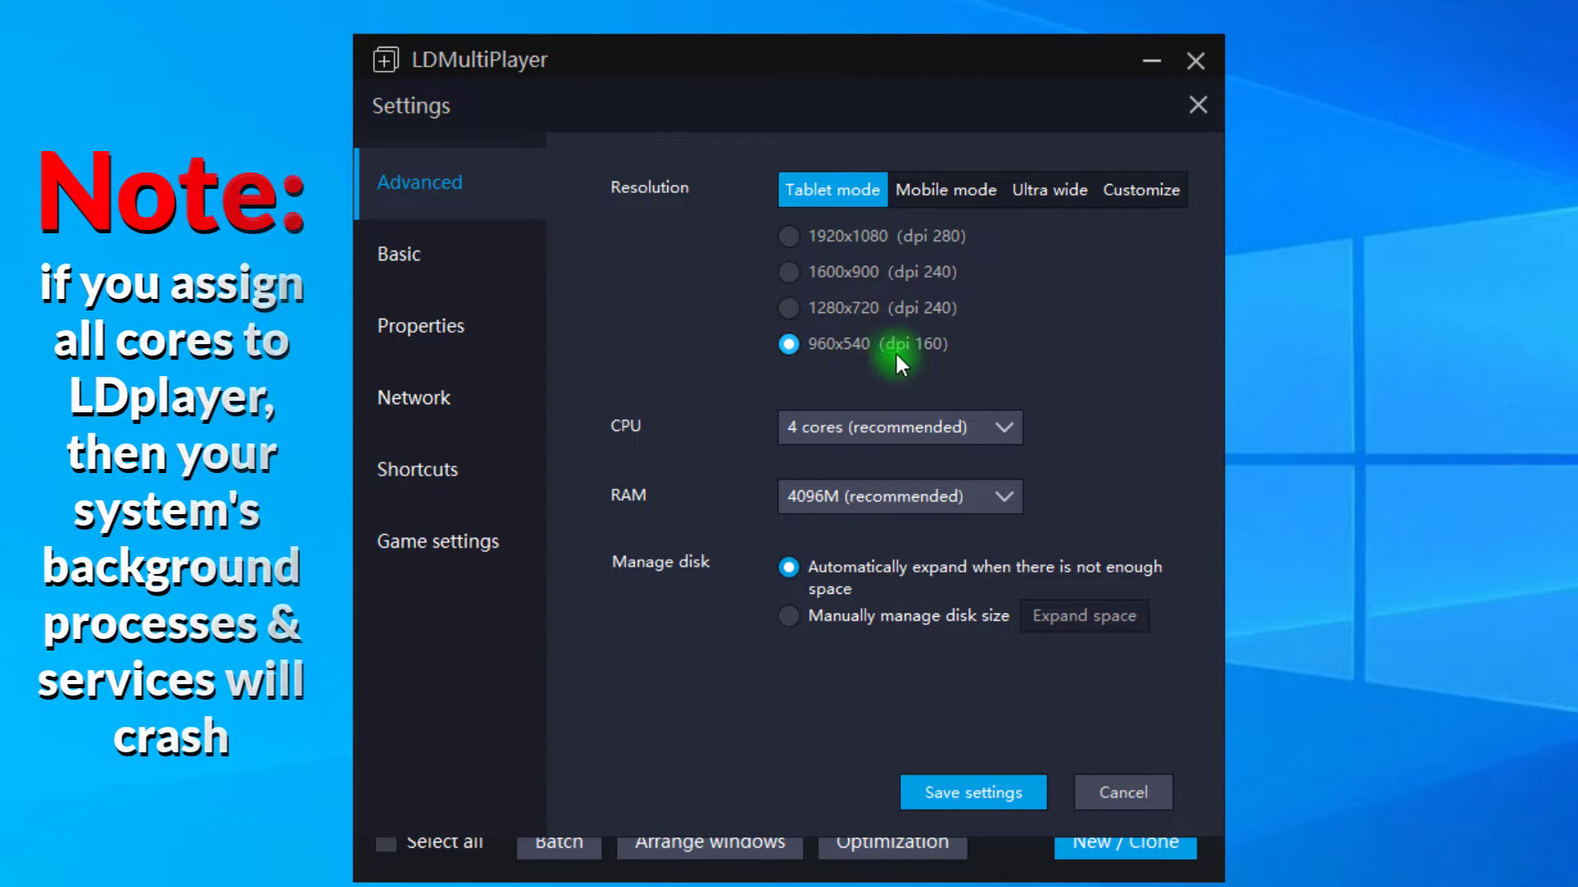
click(871, 429)
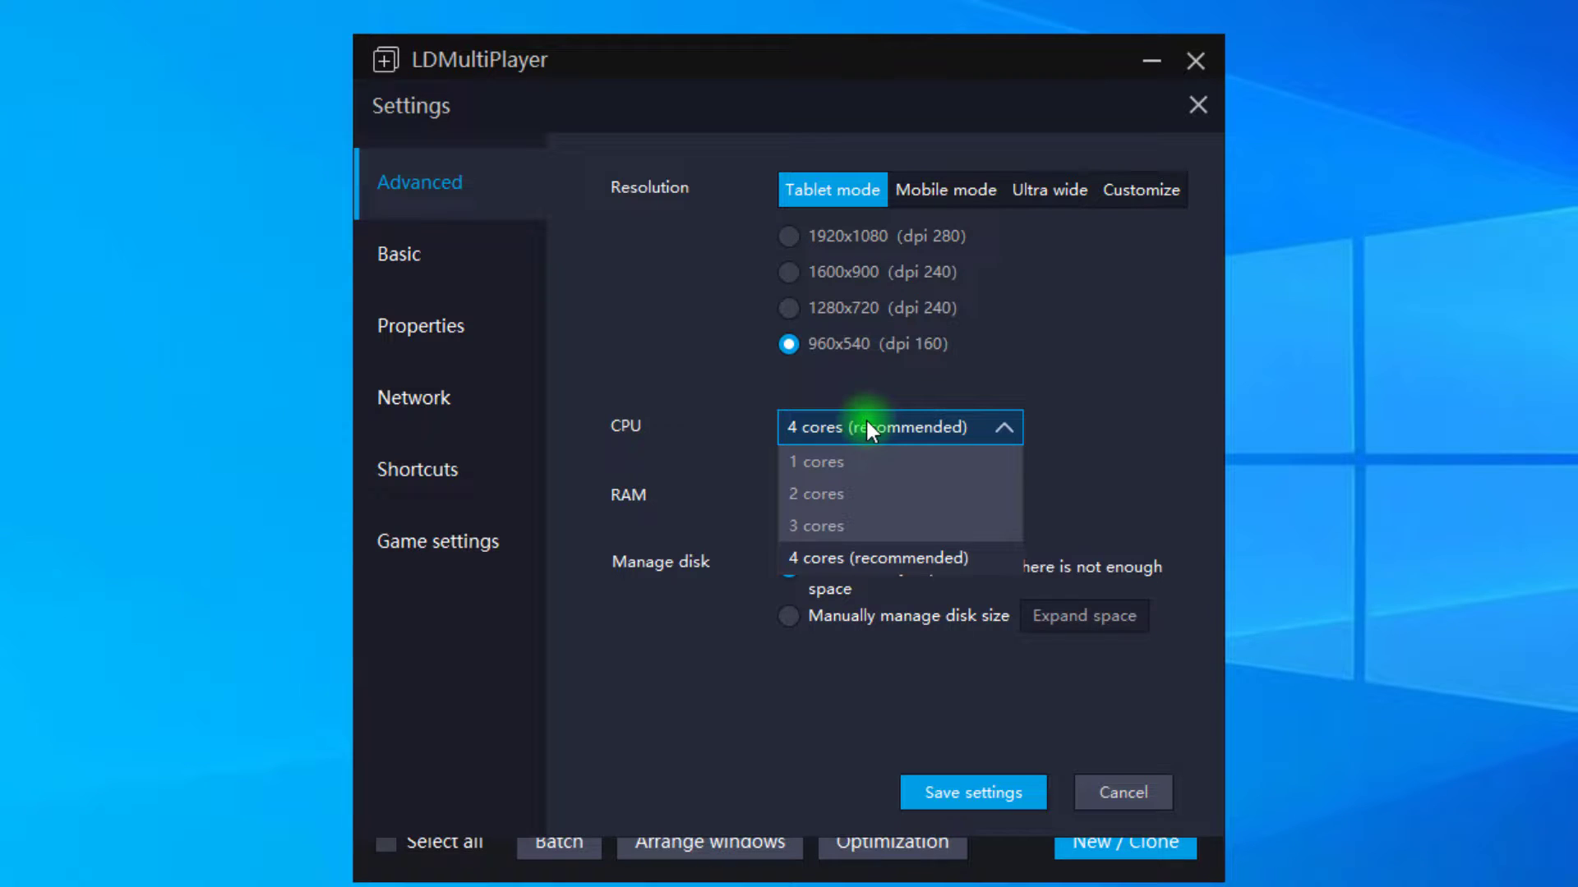
click(807, 493)
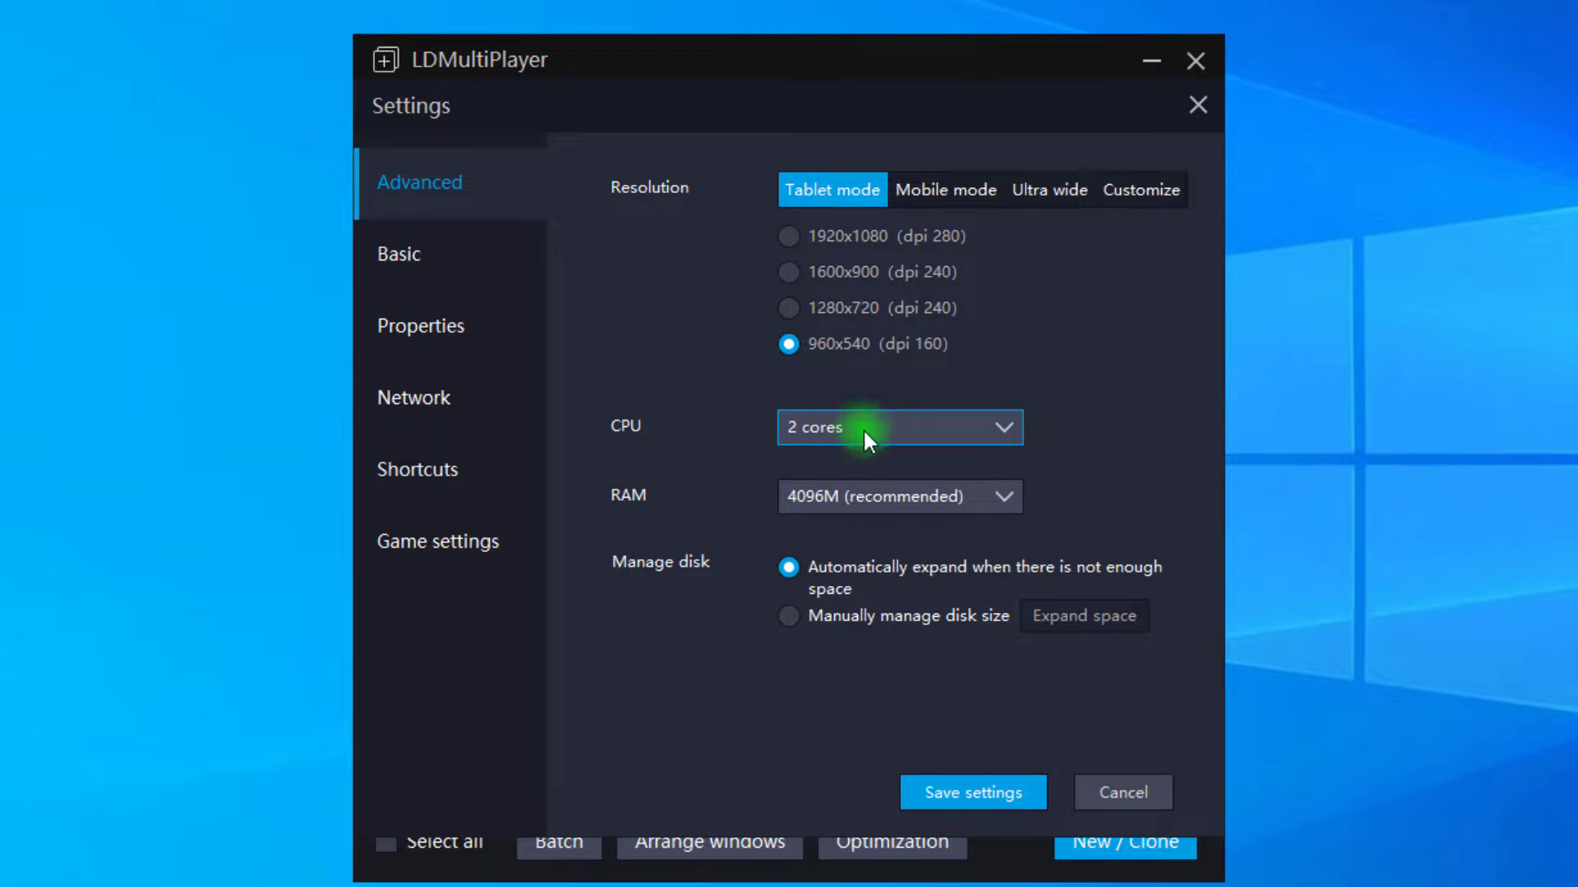
- Set the RAM allocation of LDPlayer-1 to 2048M
click(872, 499)
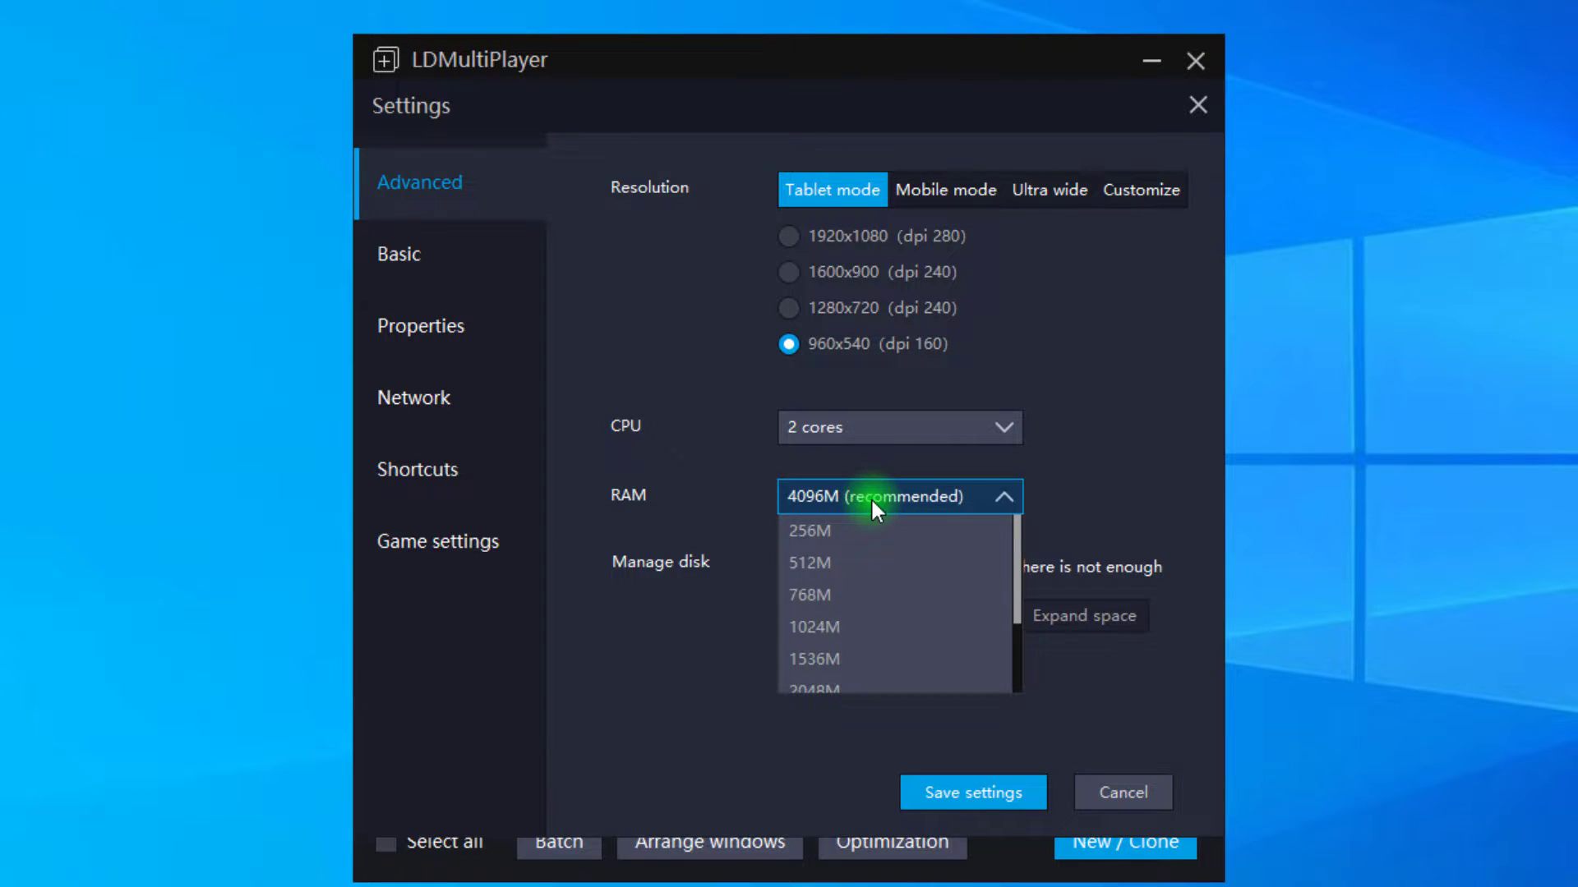
scroll(883, 593, down, 3)
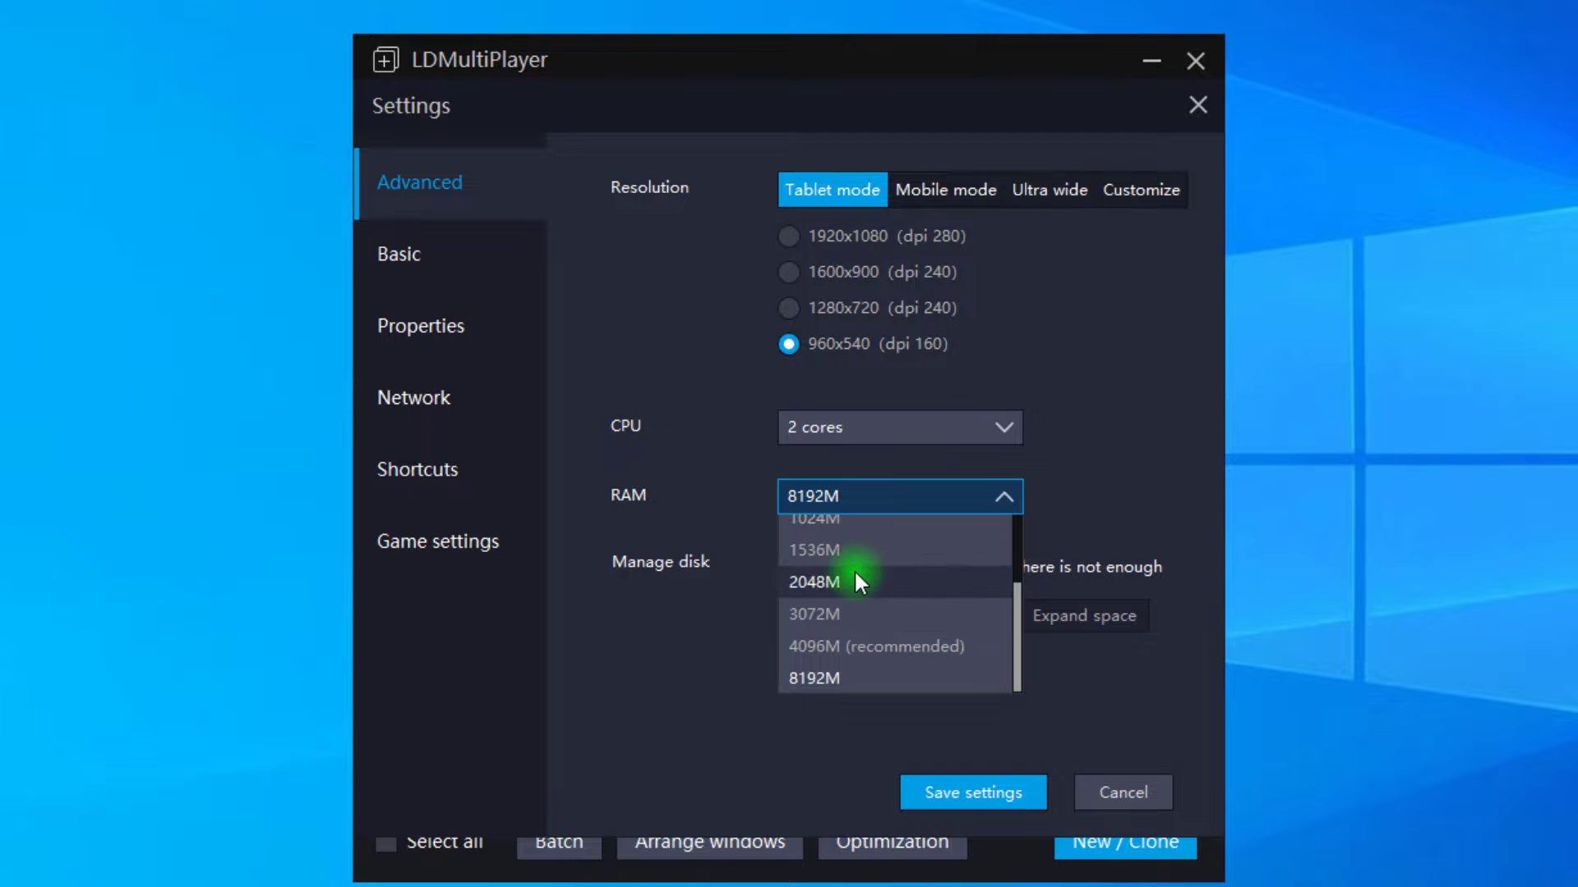
click(825, 583)
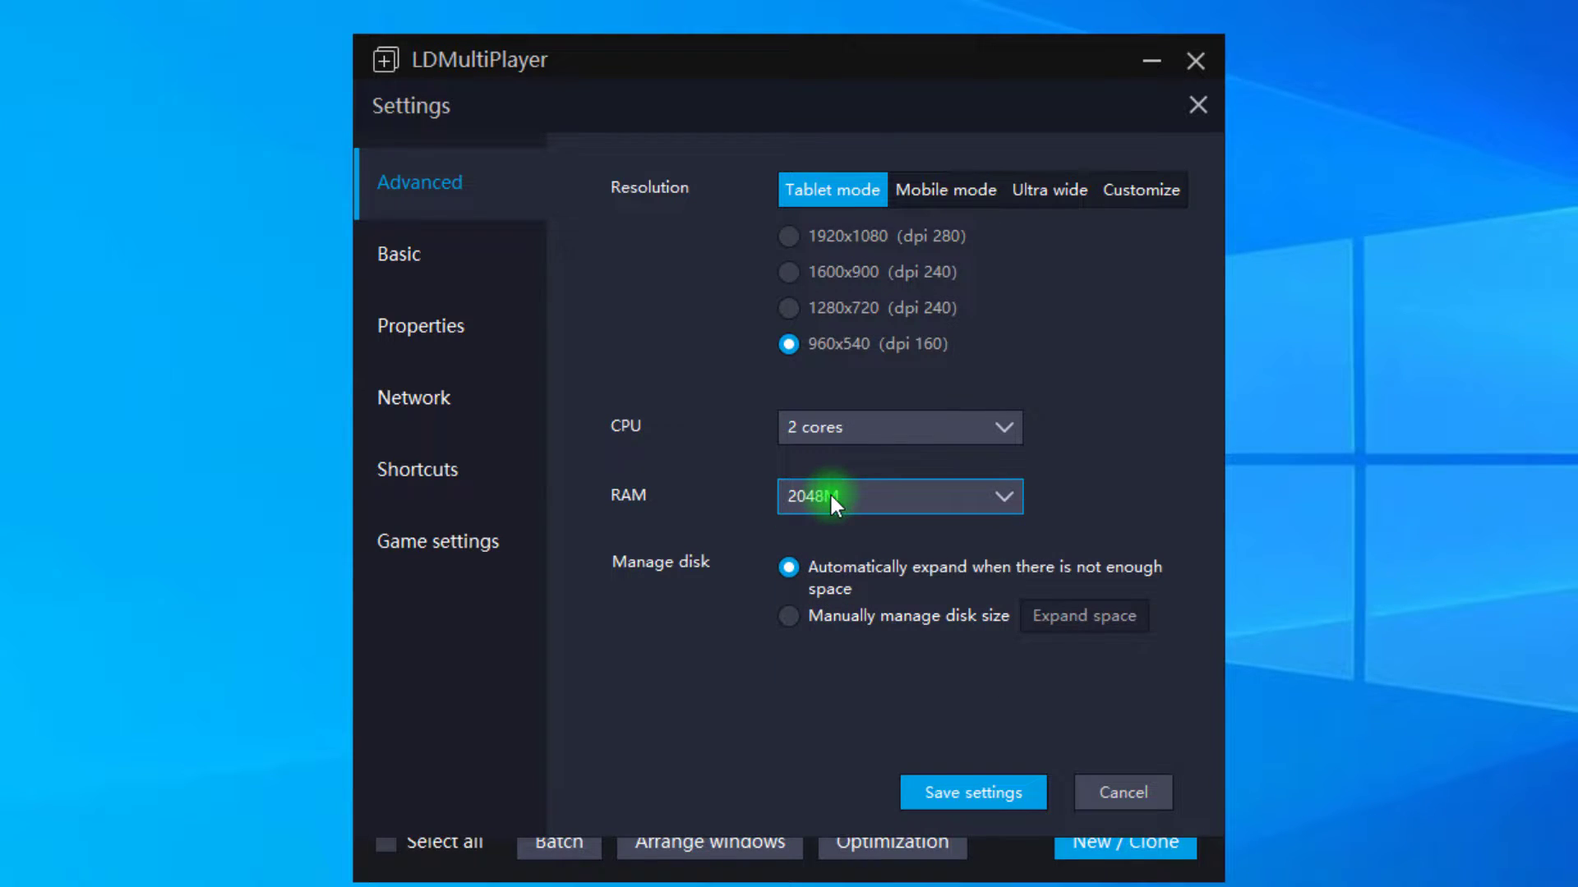
- Apply the high frame rate (120 FPS) device model in the properties of LDPlayer-1
click(475, 253)
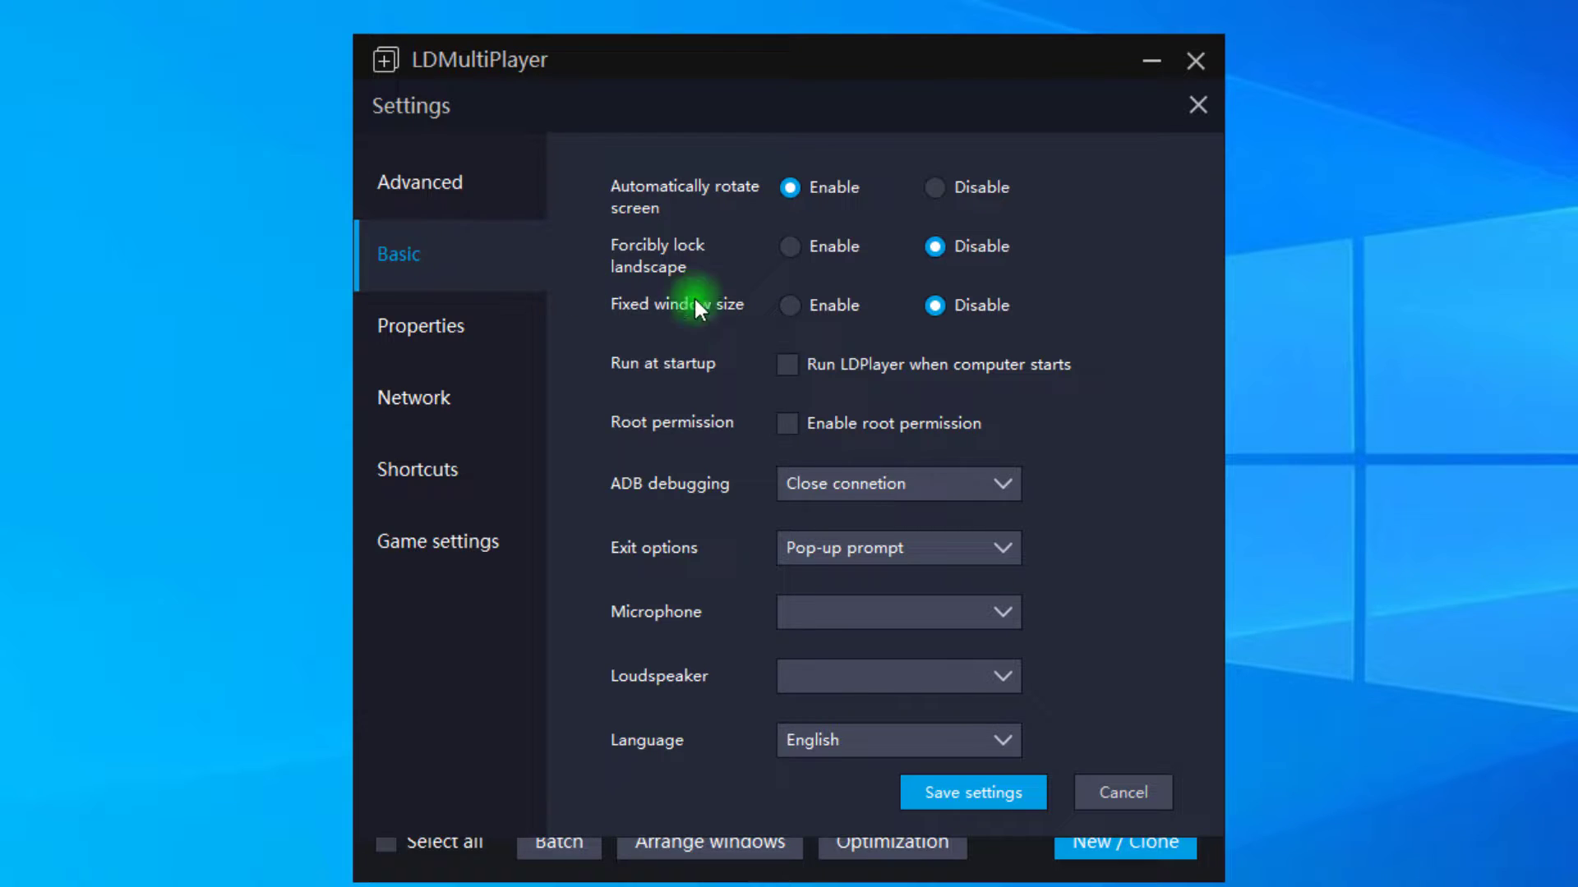
click(459, 329)
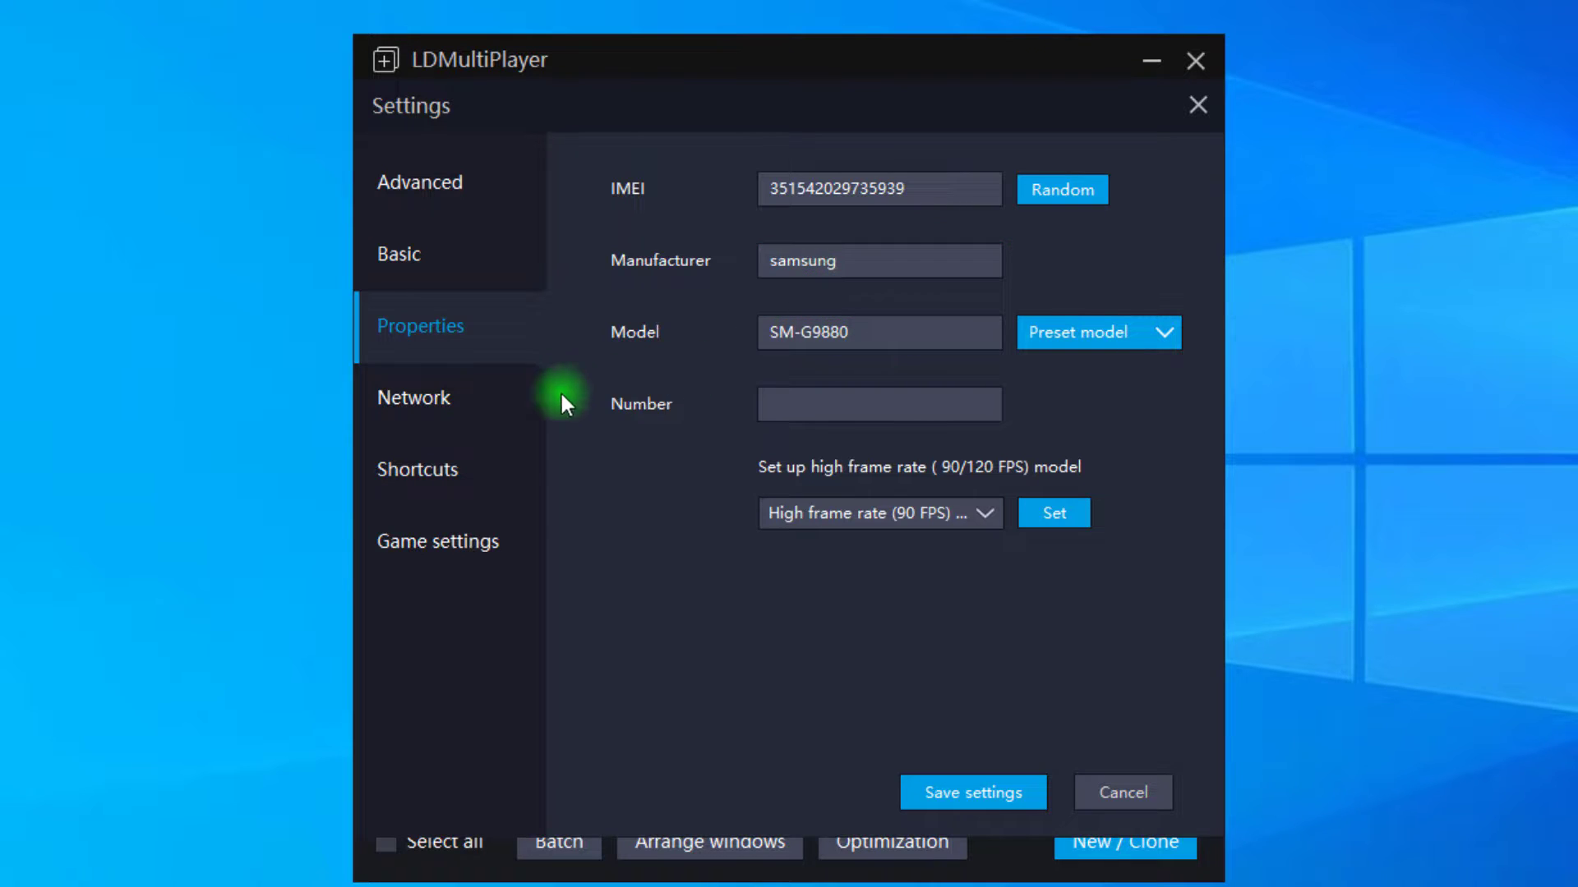
click(929, 517)
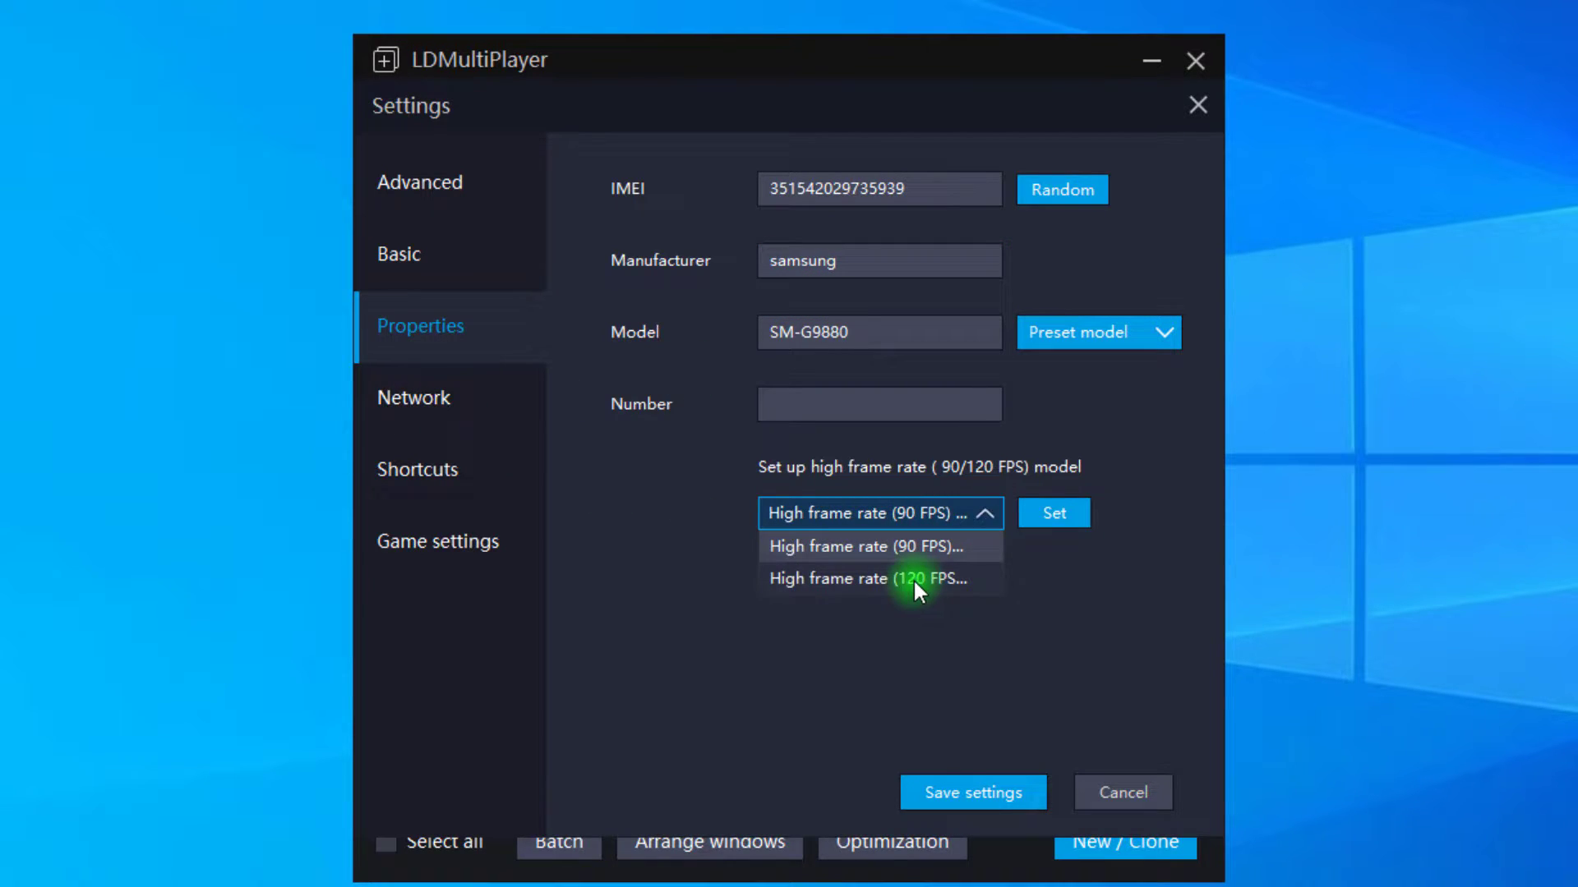
click(914, 578)
click(1044, 516)
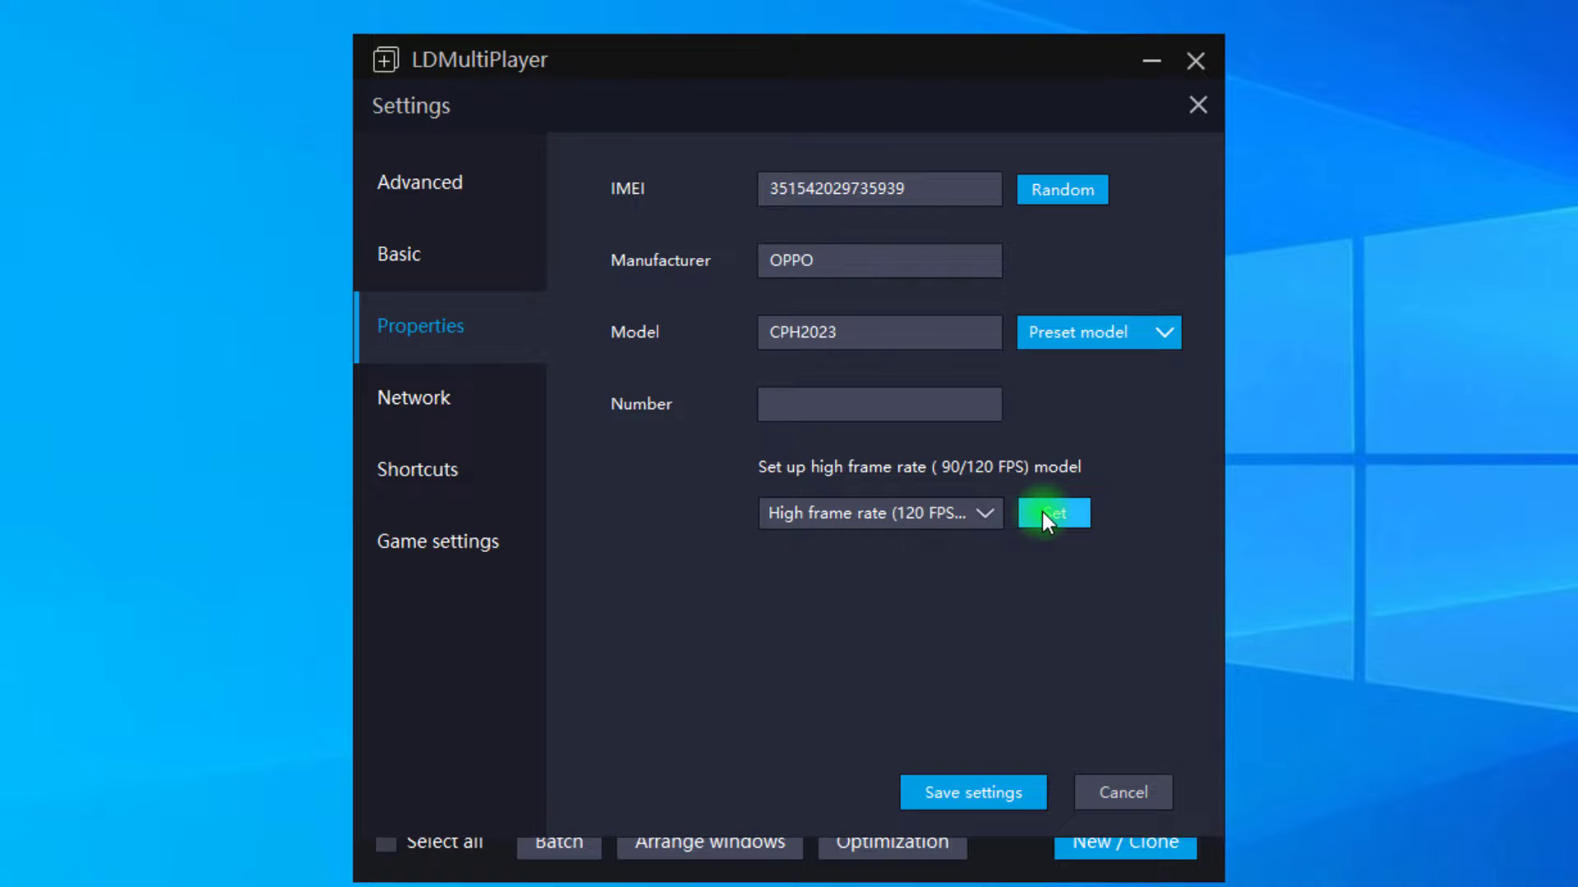
- Review the network, shortcut and game settings of LDPlayer-1 and save the settings
click(441, 394)
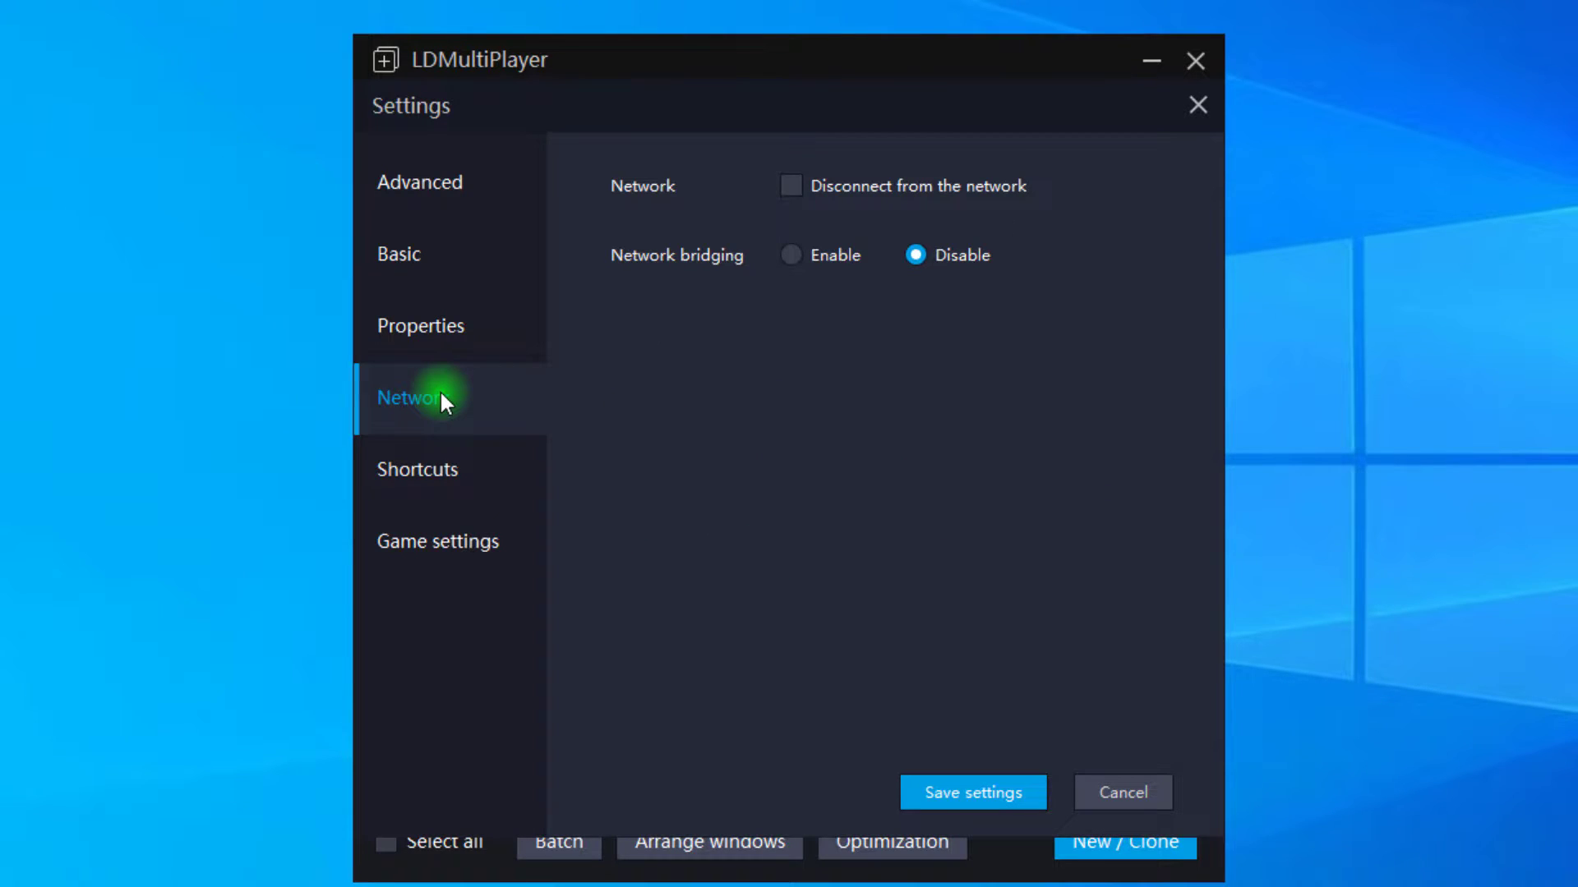
click(451, 466)
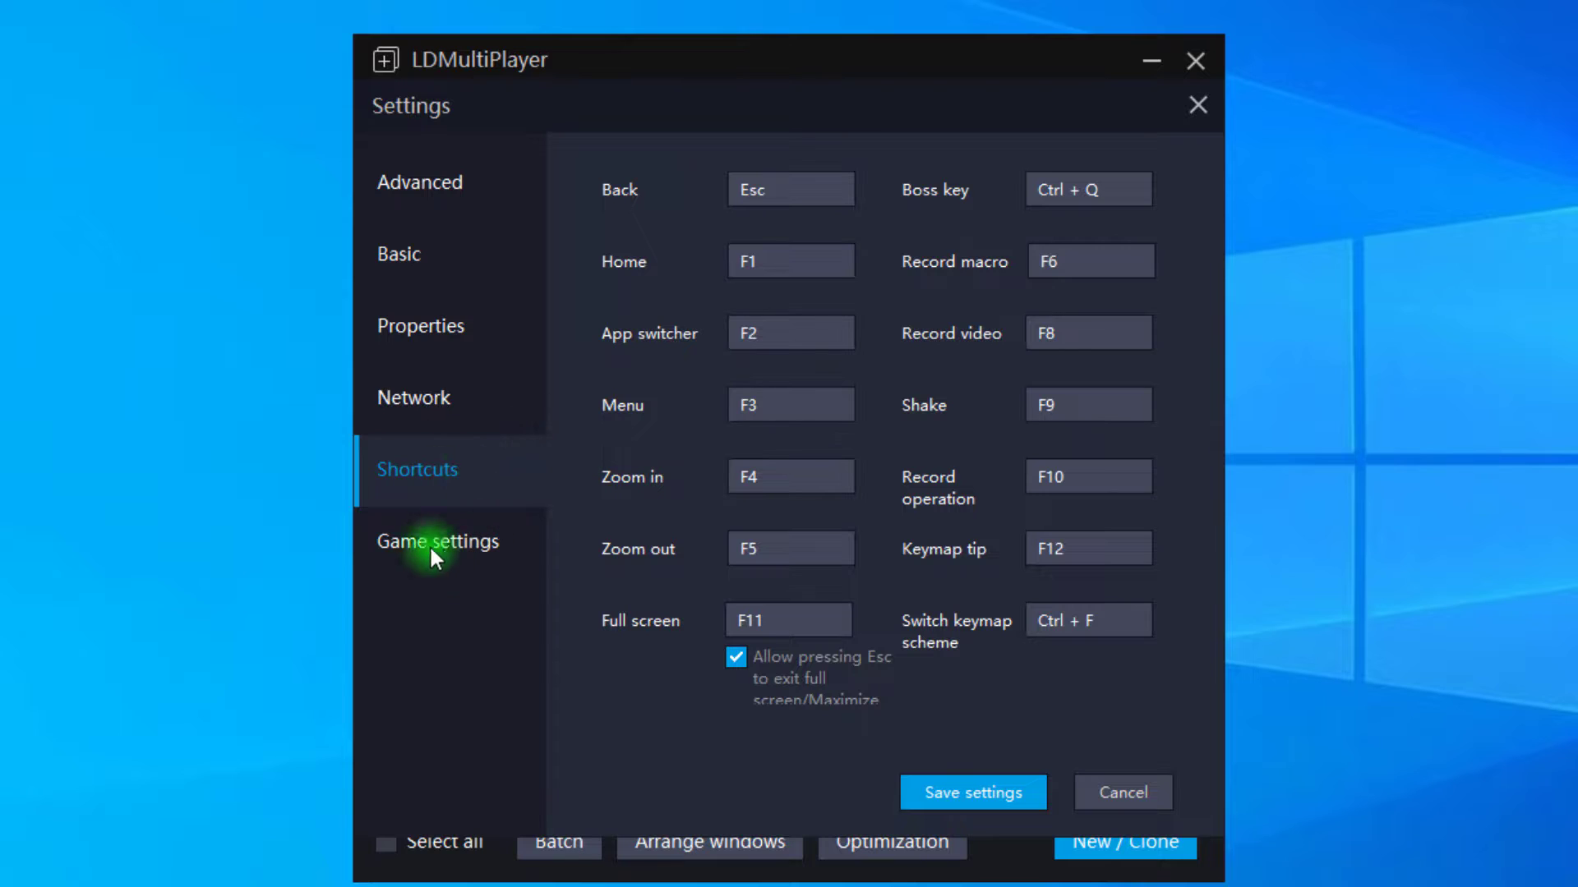
click(461, 551)
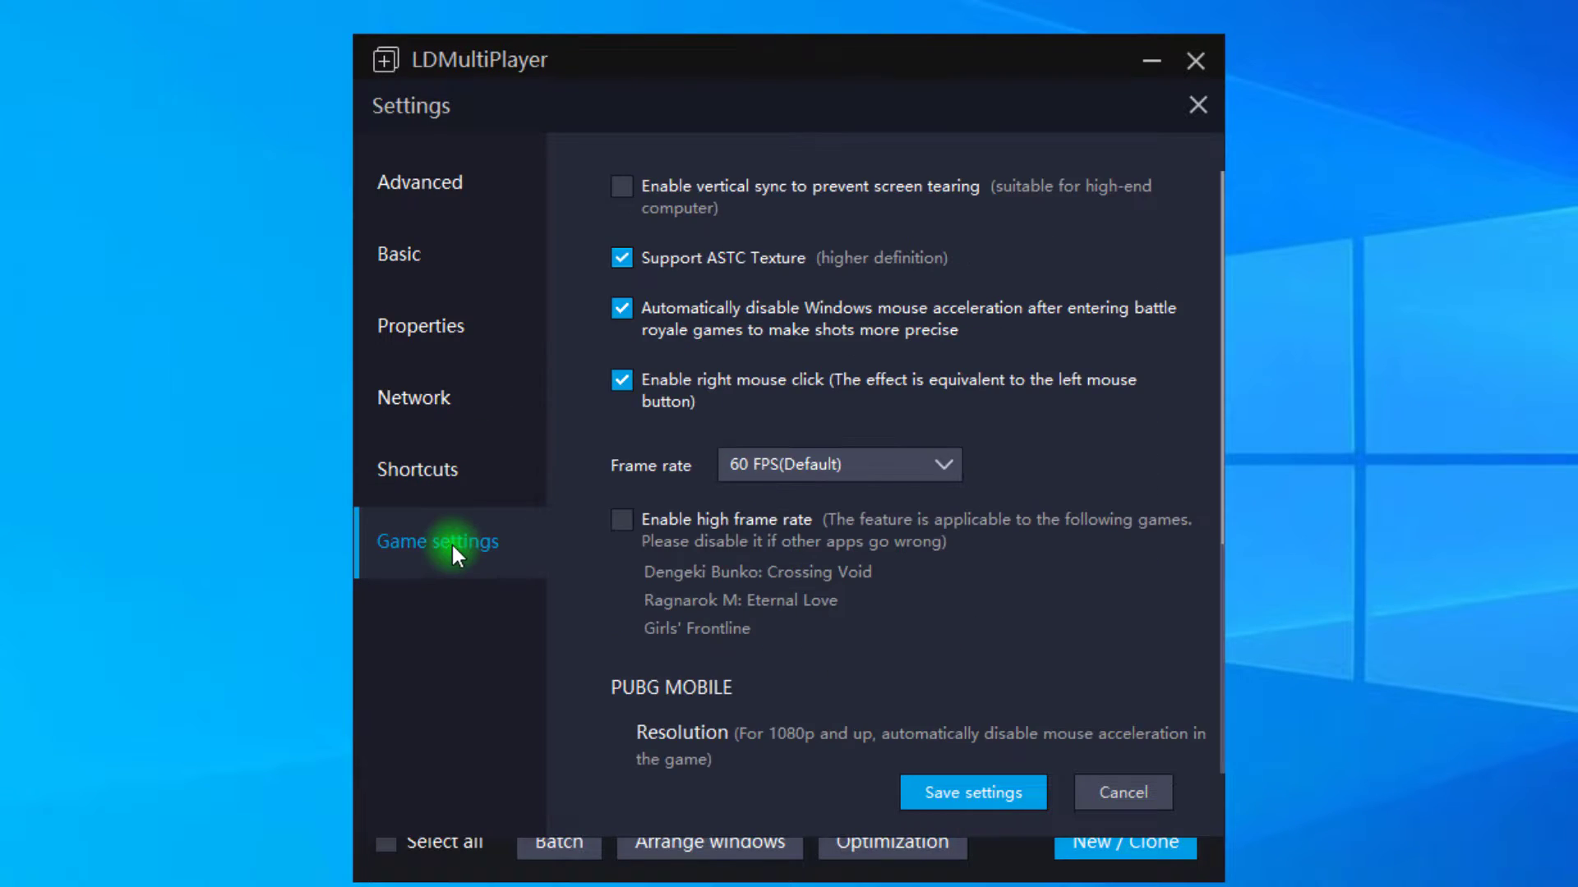
scroll(852, 543, down, 2)
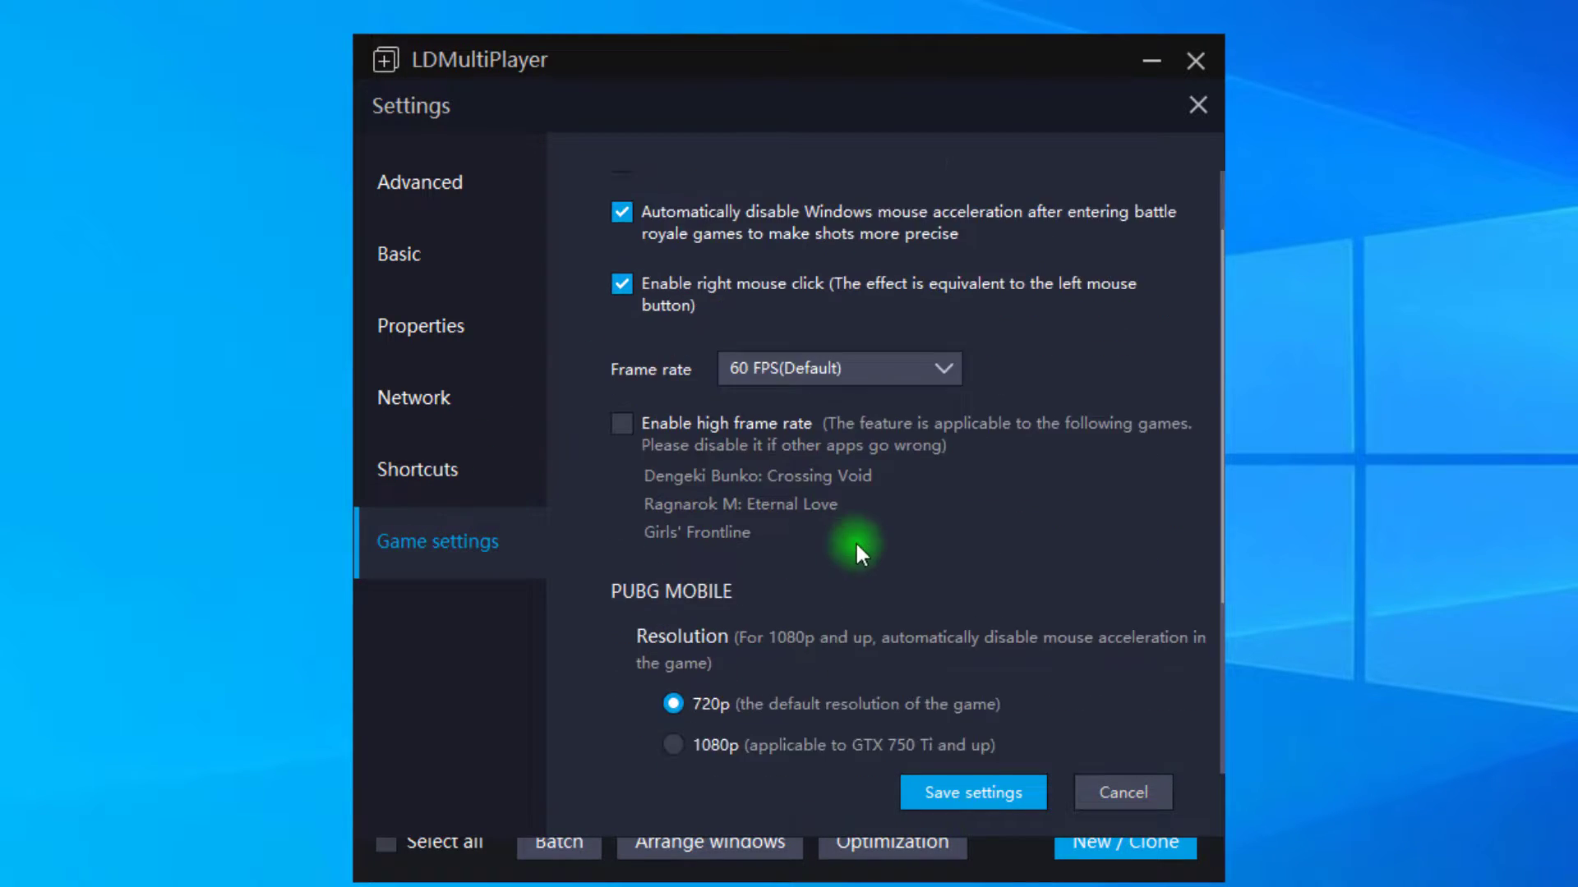
scroll(852, 542, up, 2)
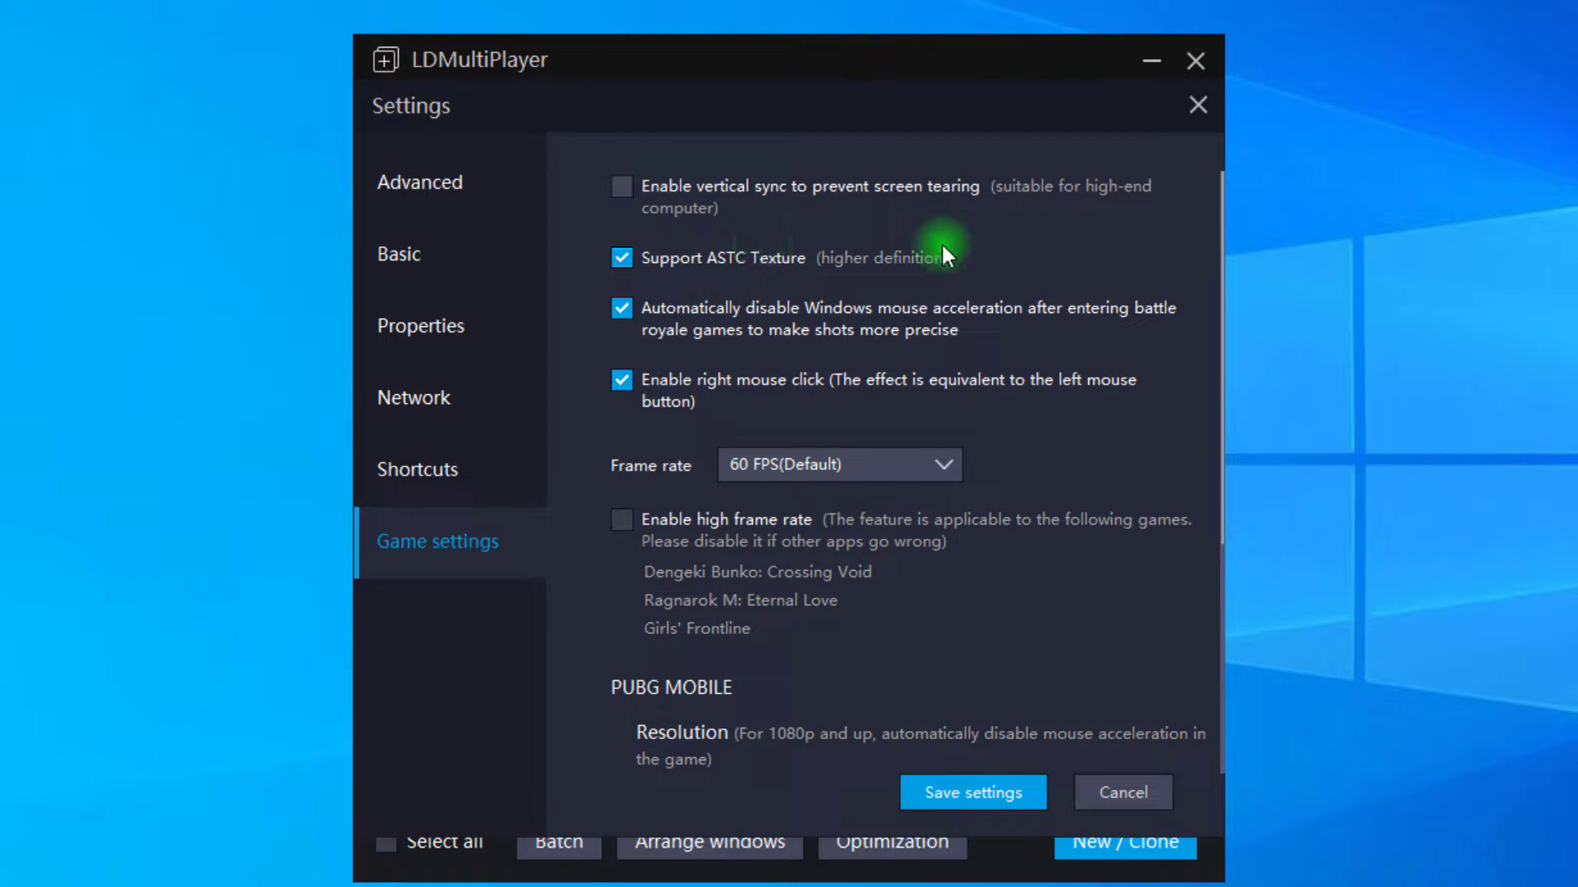
click(970, 789)
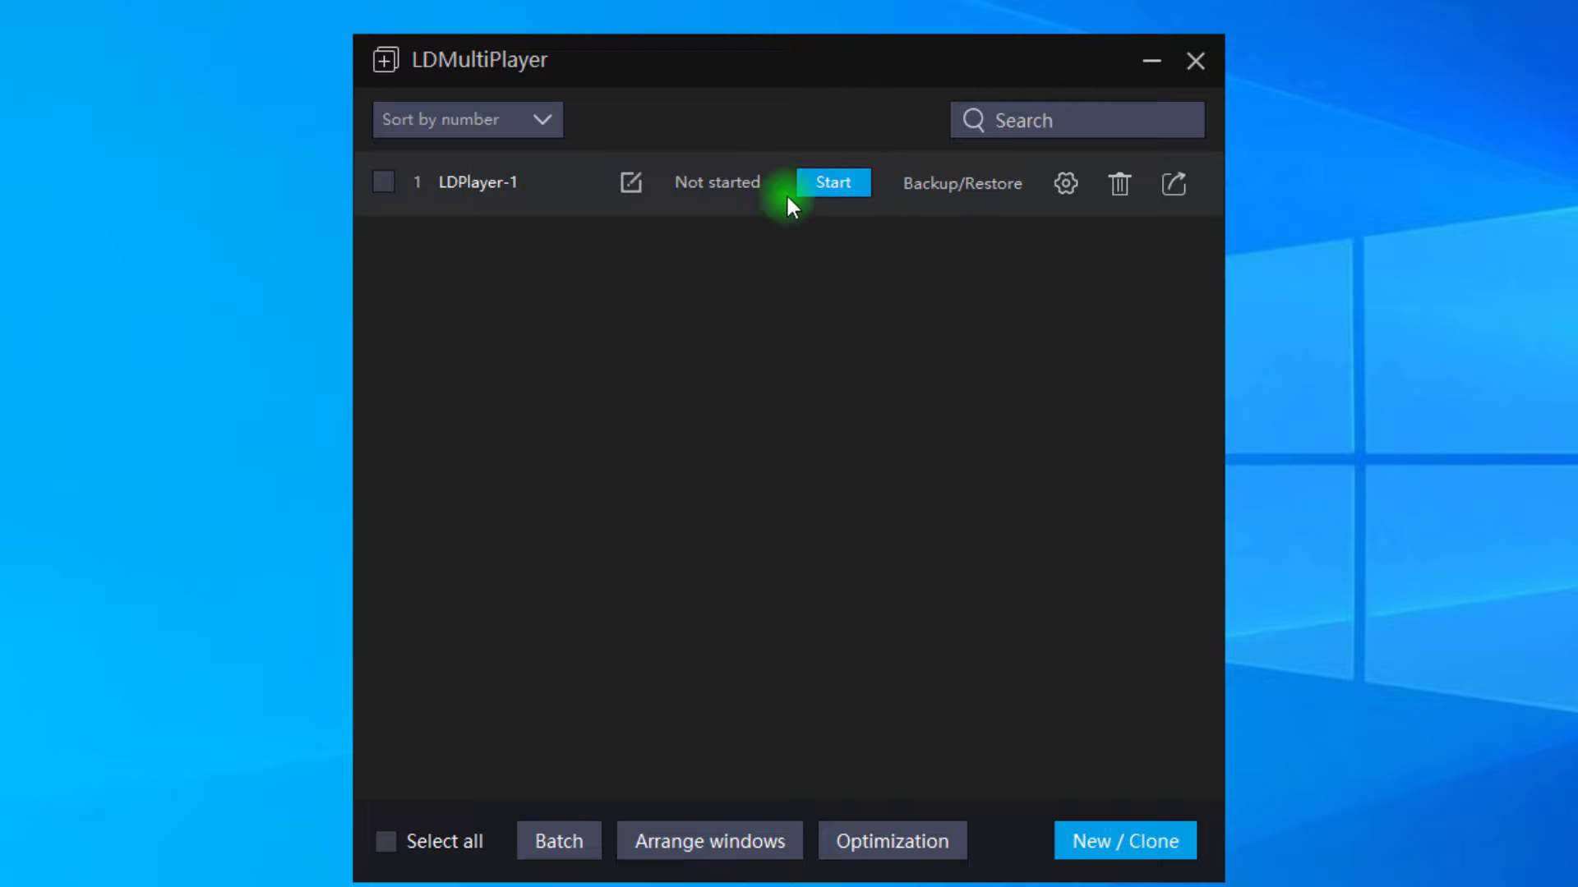
- Start the LDPlayer-1 instance and open the detailed process list in Windows Task Manager
click(833, 182)
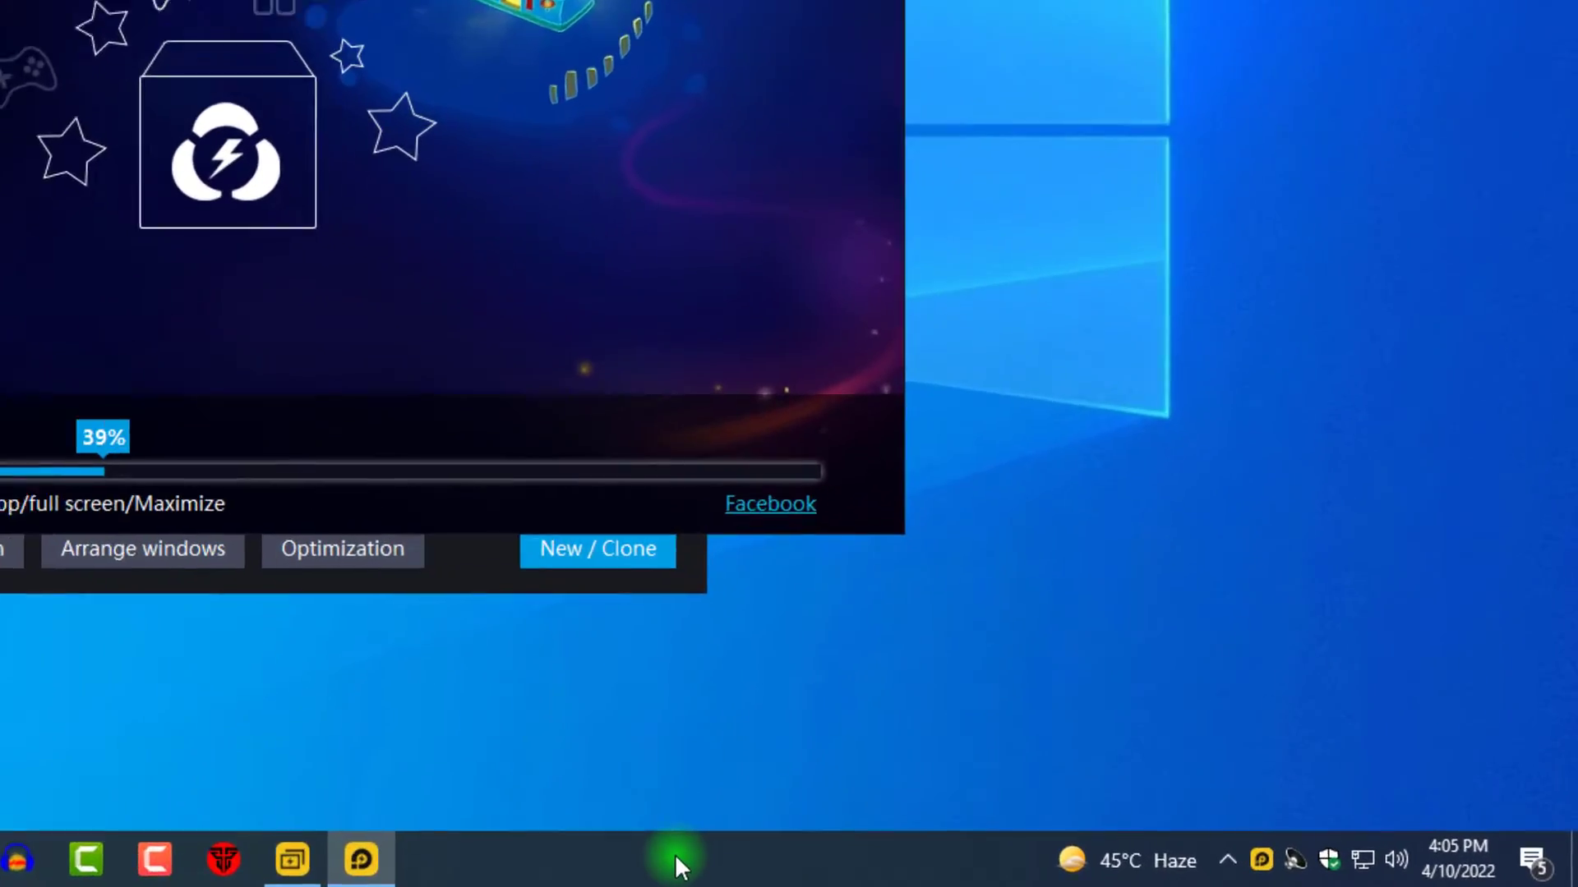
right_click(1030, 872)
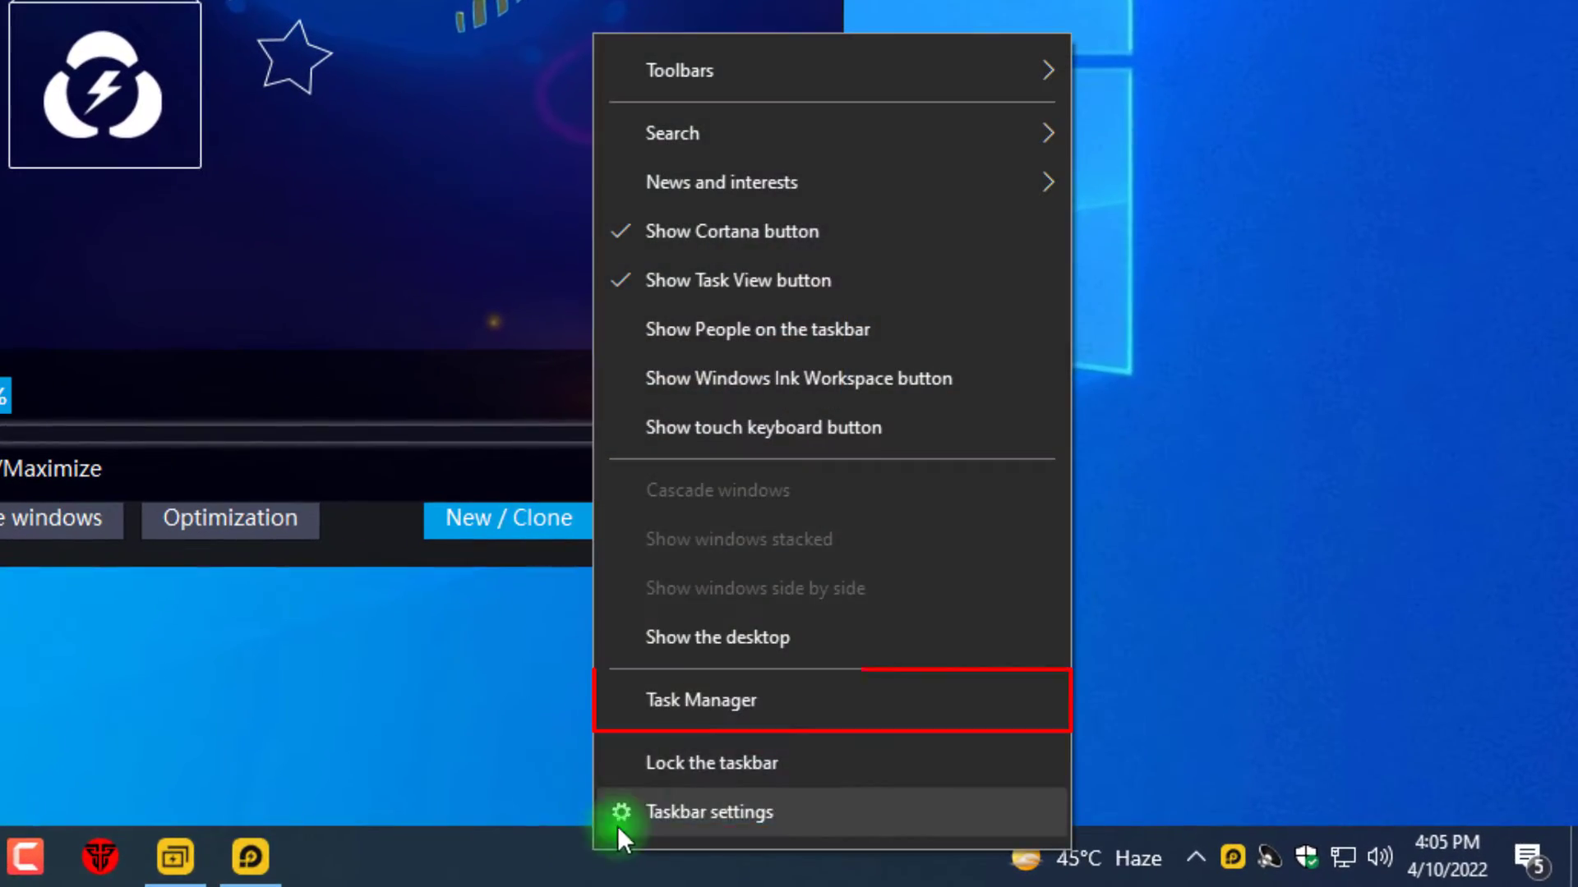
click(1036, 778)
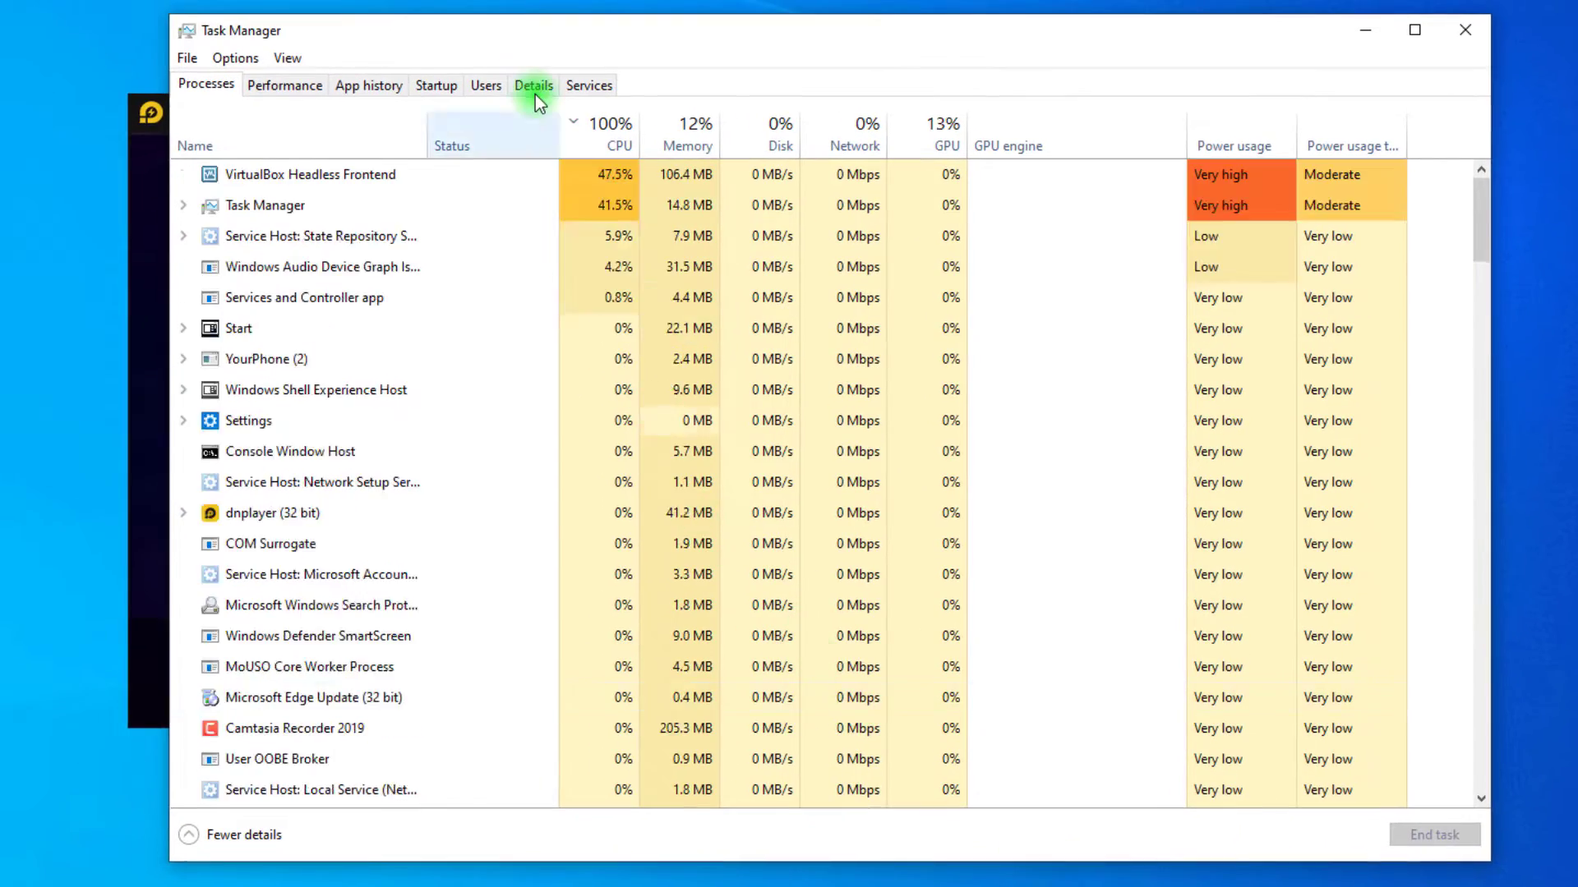
click(534, 89)
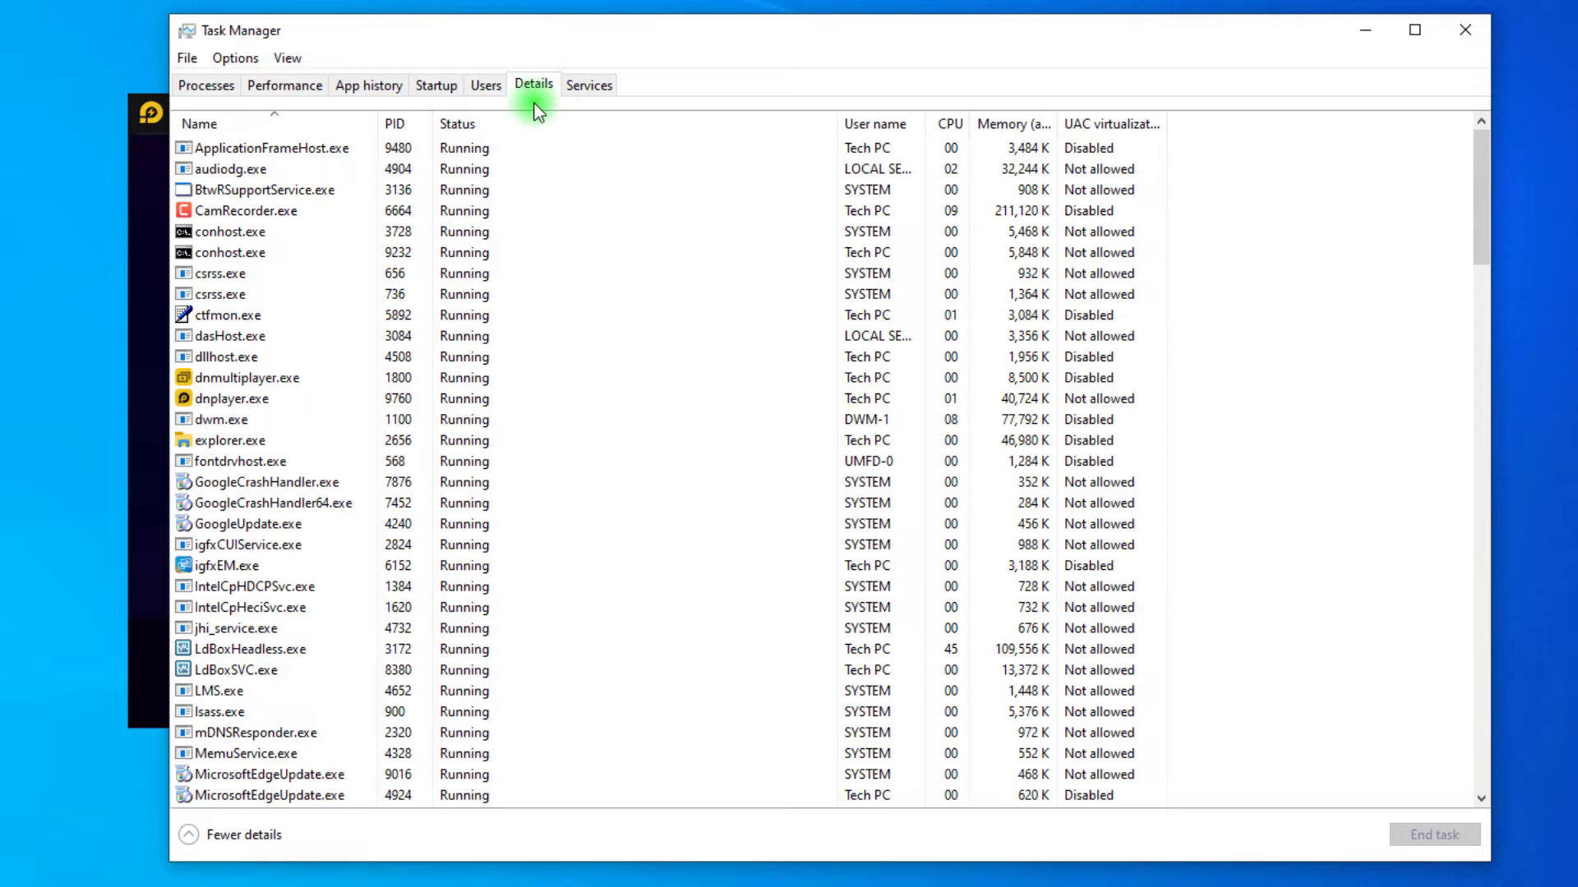
- Change the priority of the LdBoxHeadless.exe process and confirm the change
click(282, 655)
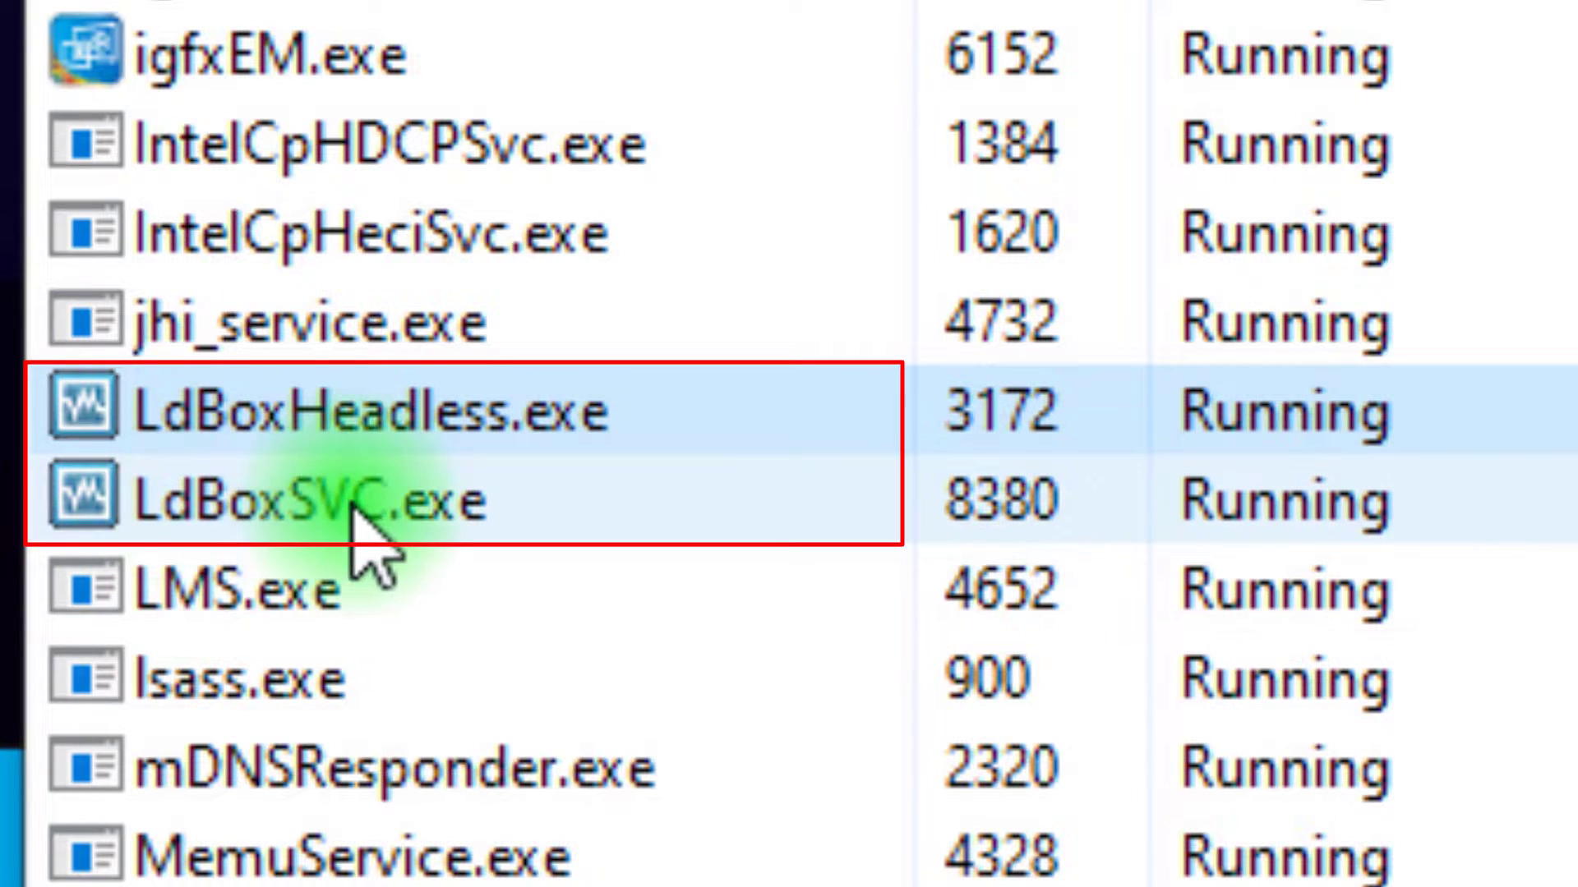
right_click(573, 419)
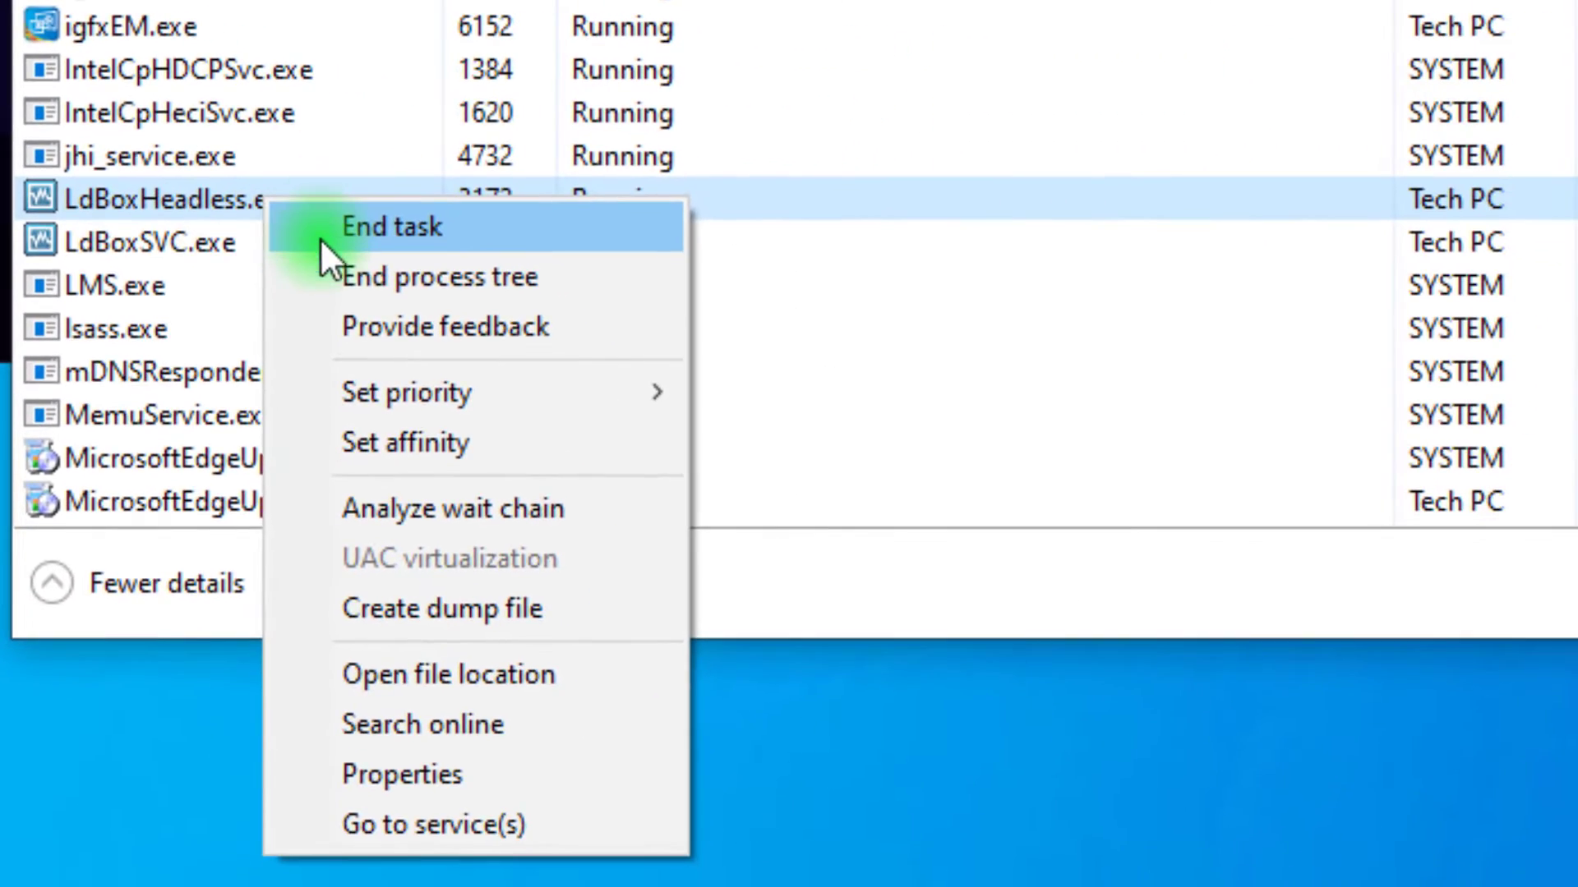
mouse_move(411, 397)
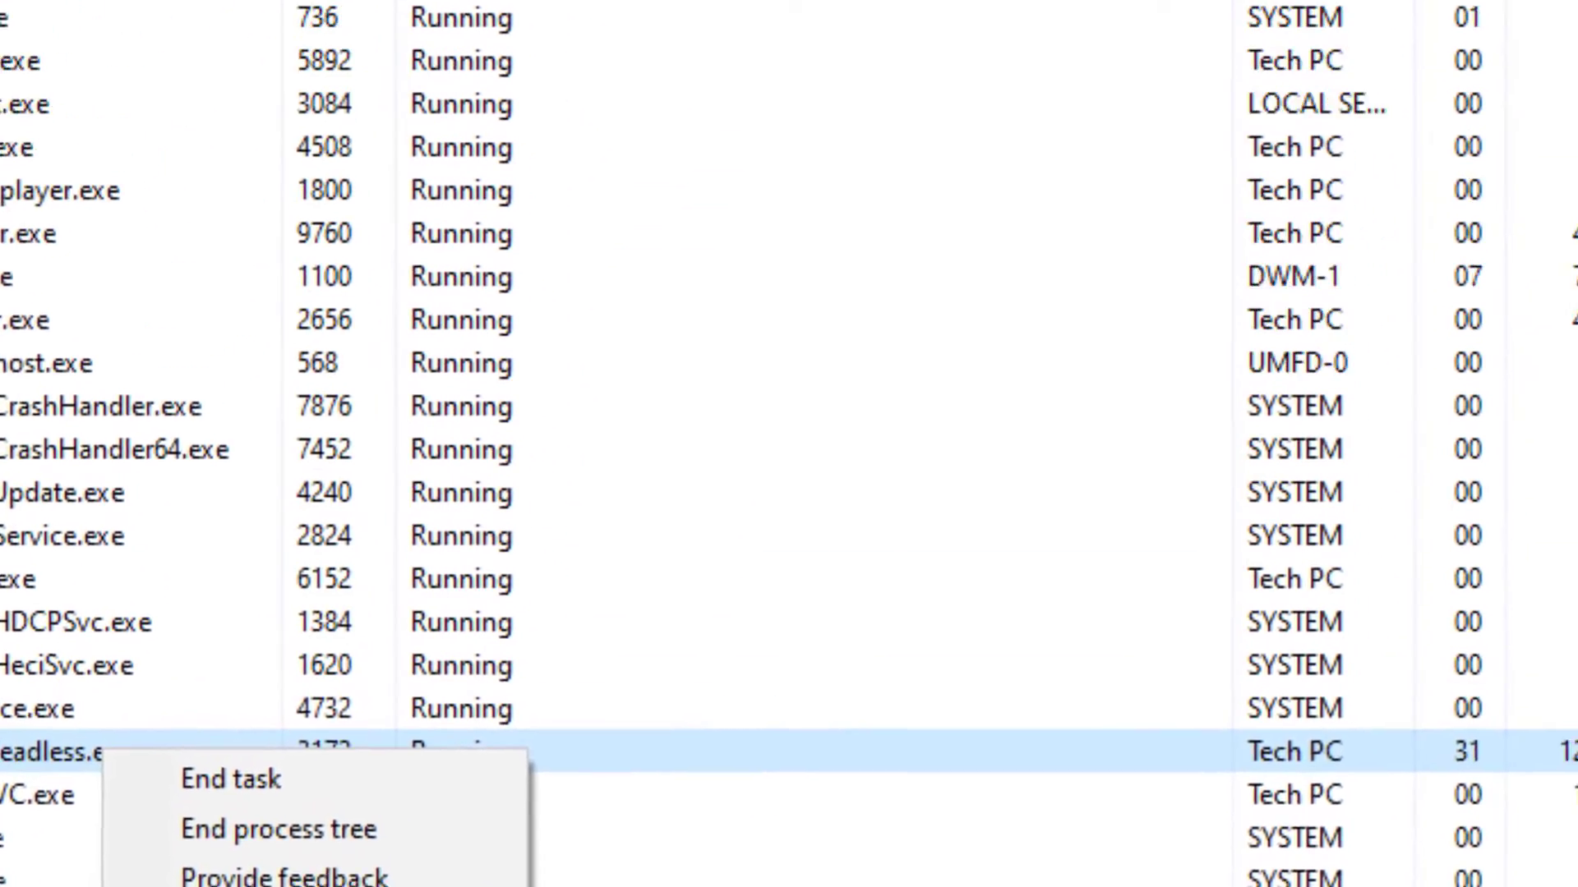
click(625, 886)
click(789, 616)
- Set the priority of the LdBoxSVC.exe process to High, confirm it, and close Task Manager
right_click(11, 785)
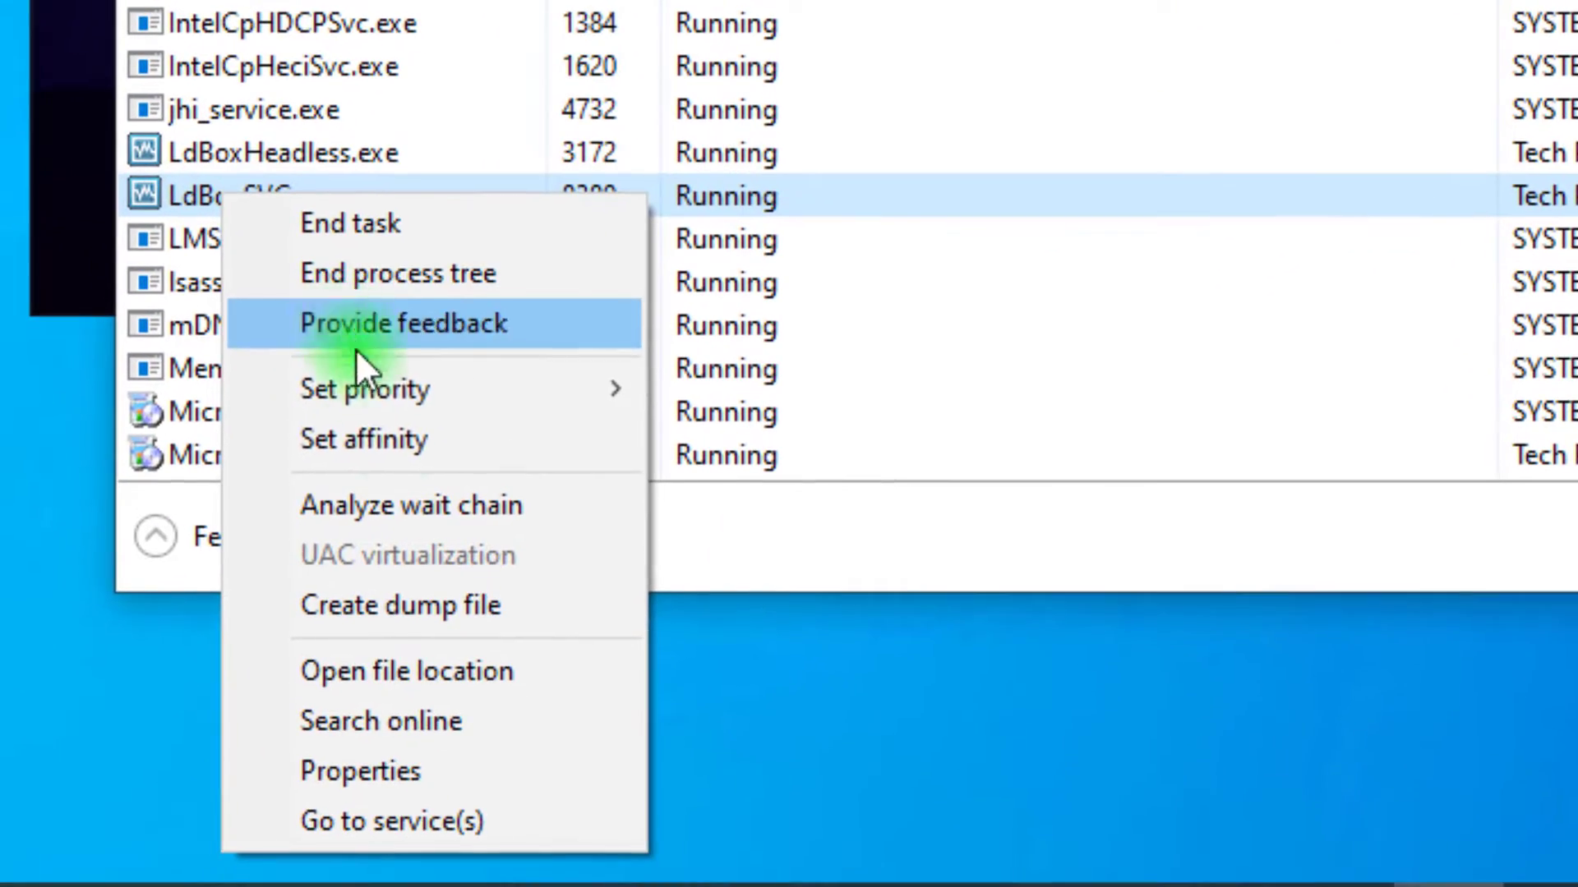
mouse_move(468, 408)
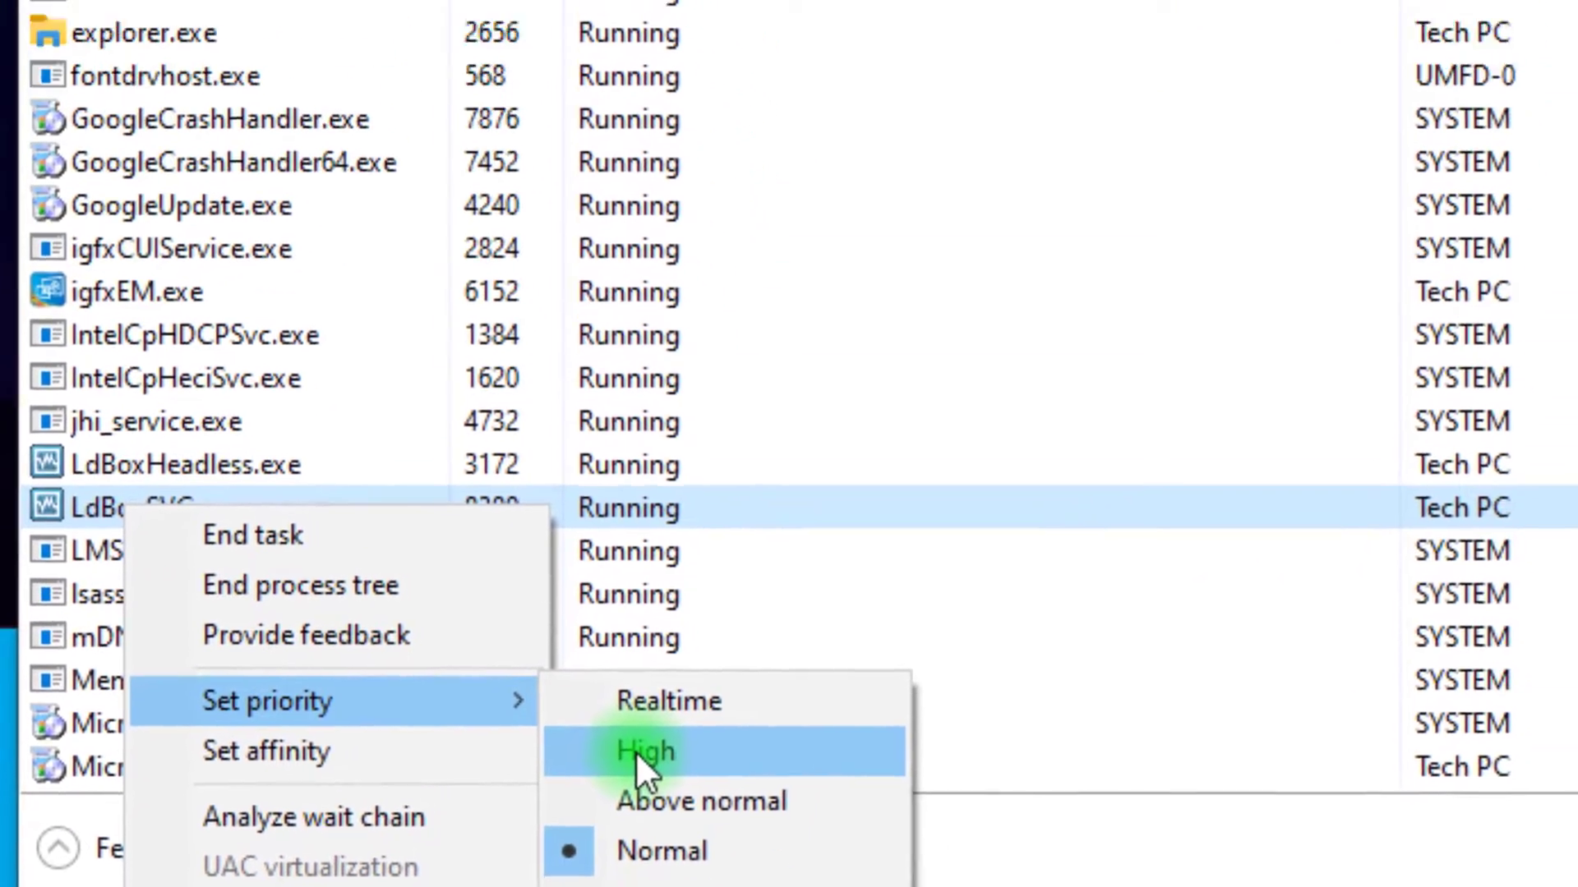
click(634, 751)
click(894, 565)
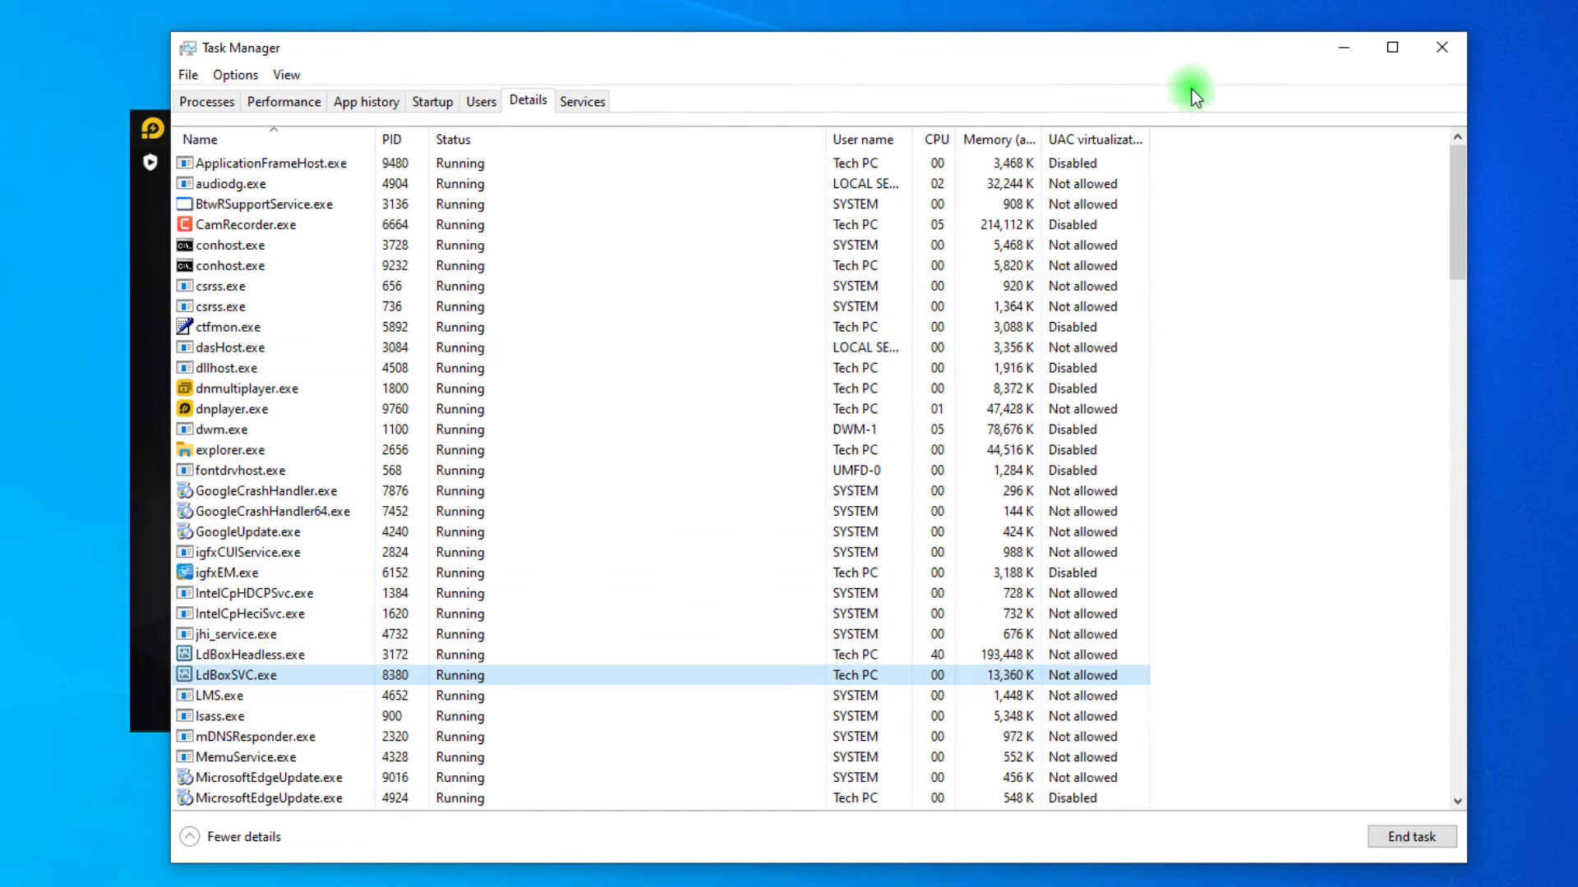
click(1442, 48)
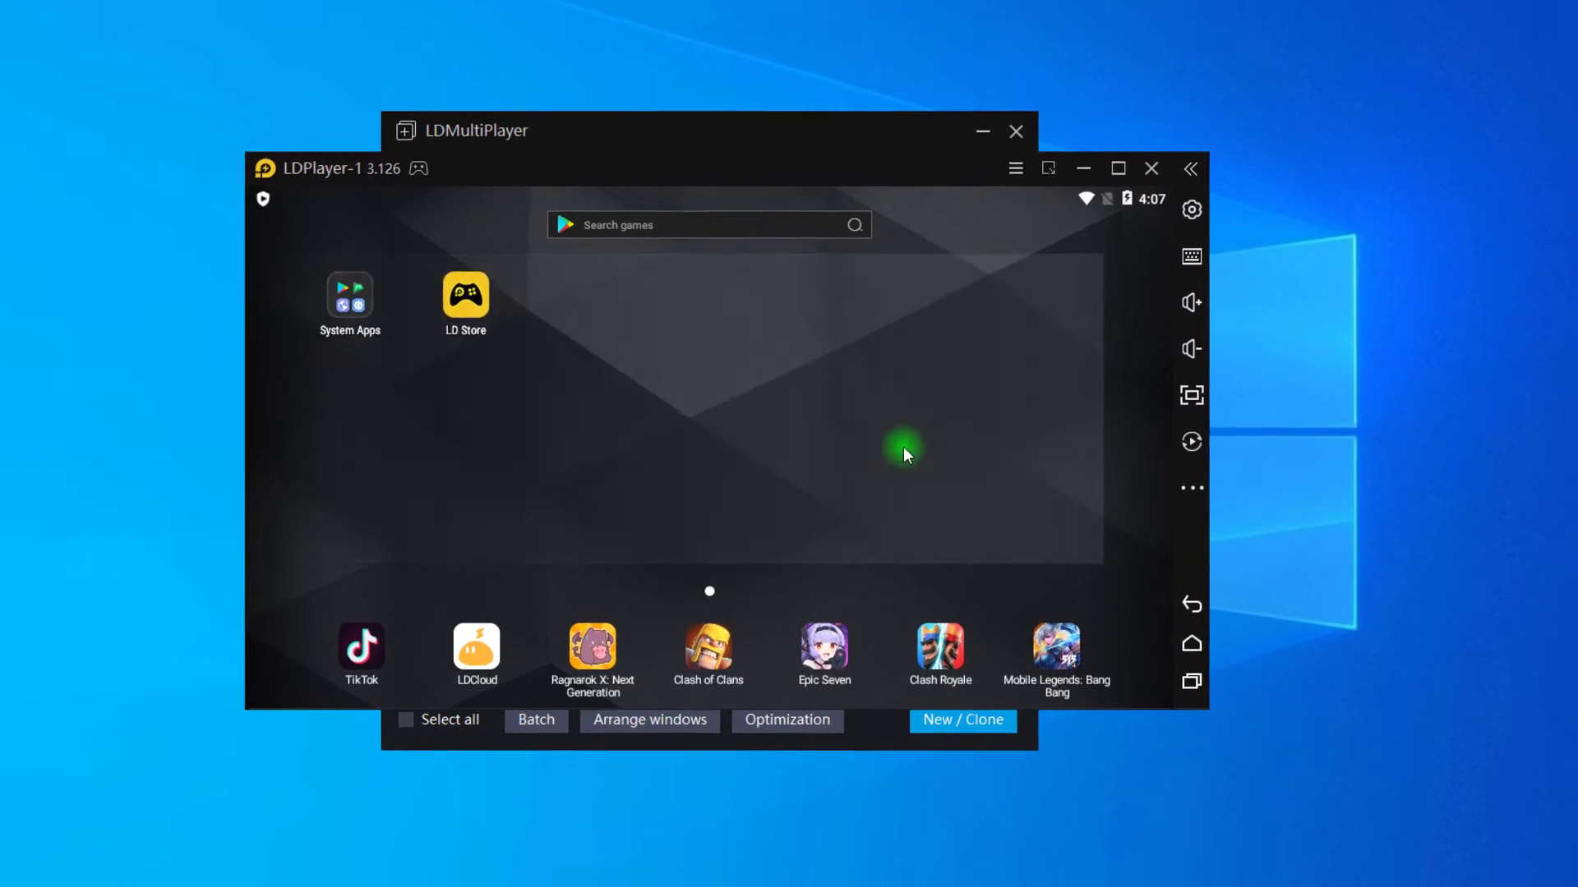
- Maximize and restore the LDPlayer-1 window in LDPlayer, and minimize the LDMultiPlayer window
click(1117, 169)
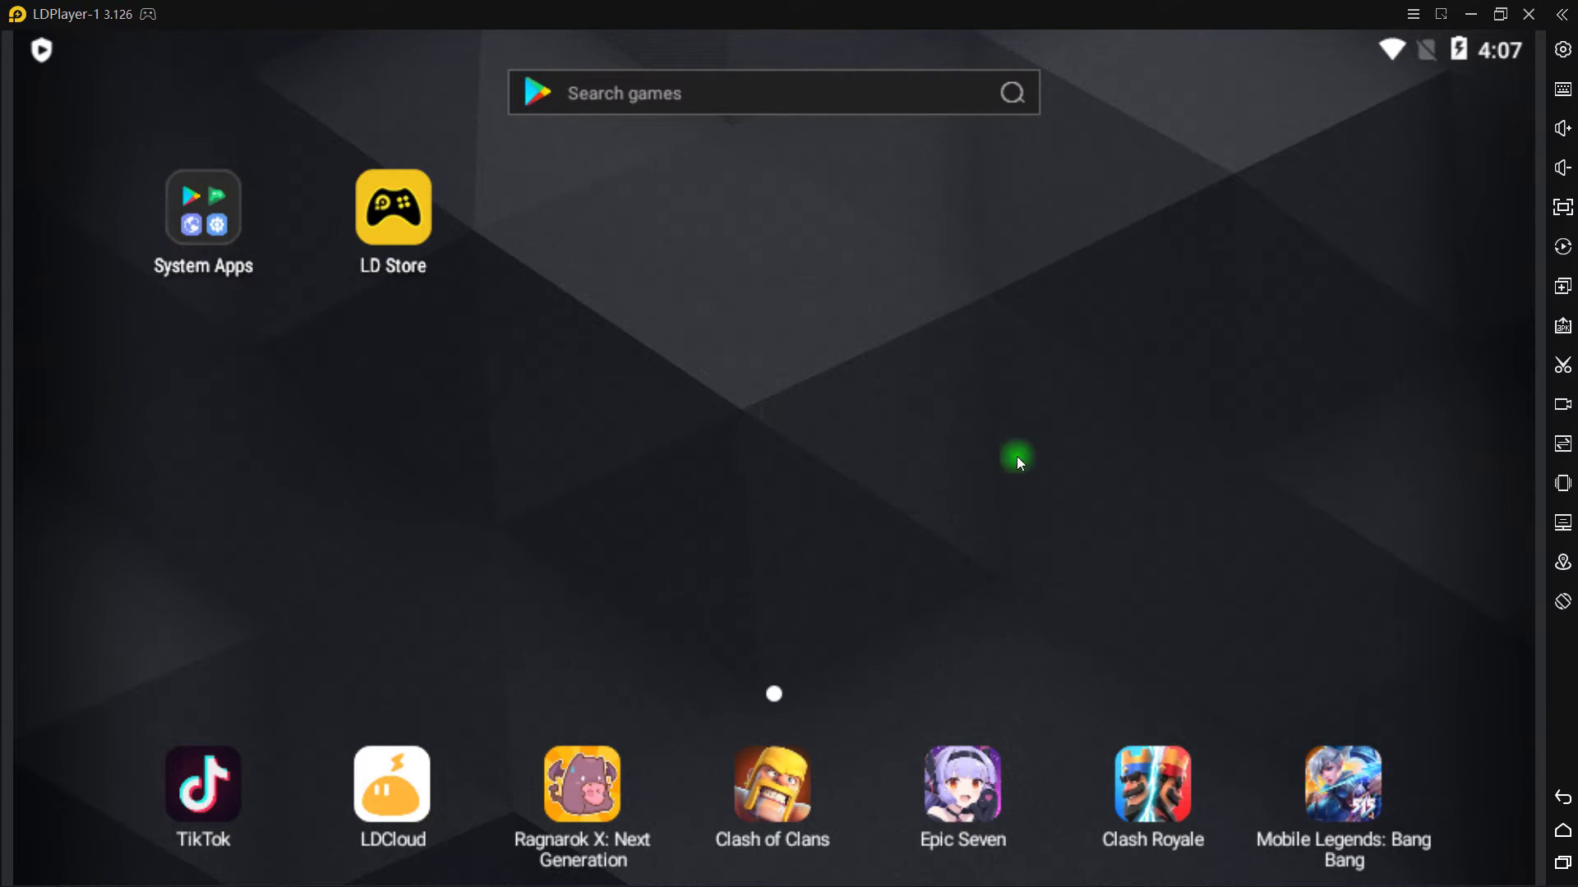
drag(1018, 456, 731, 506)
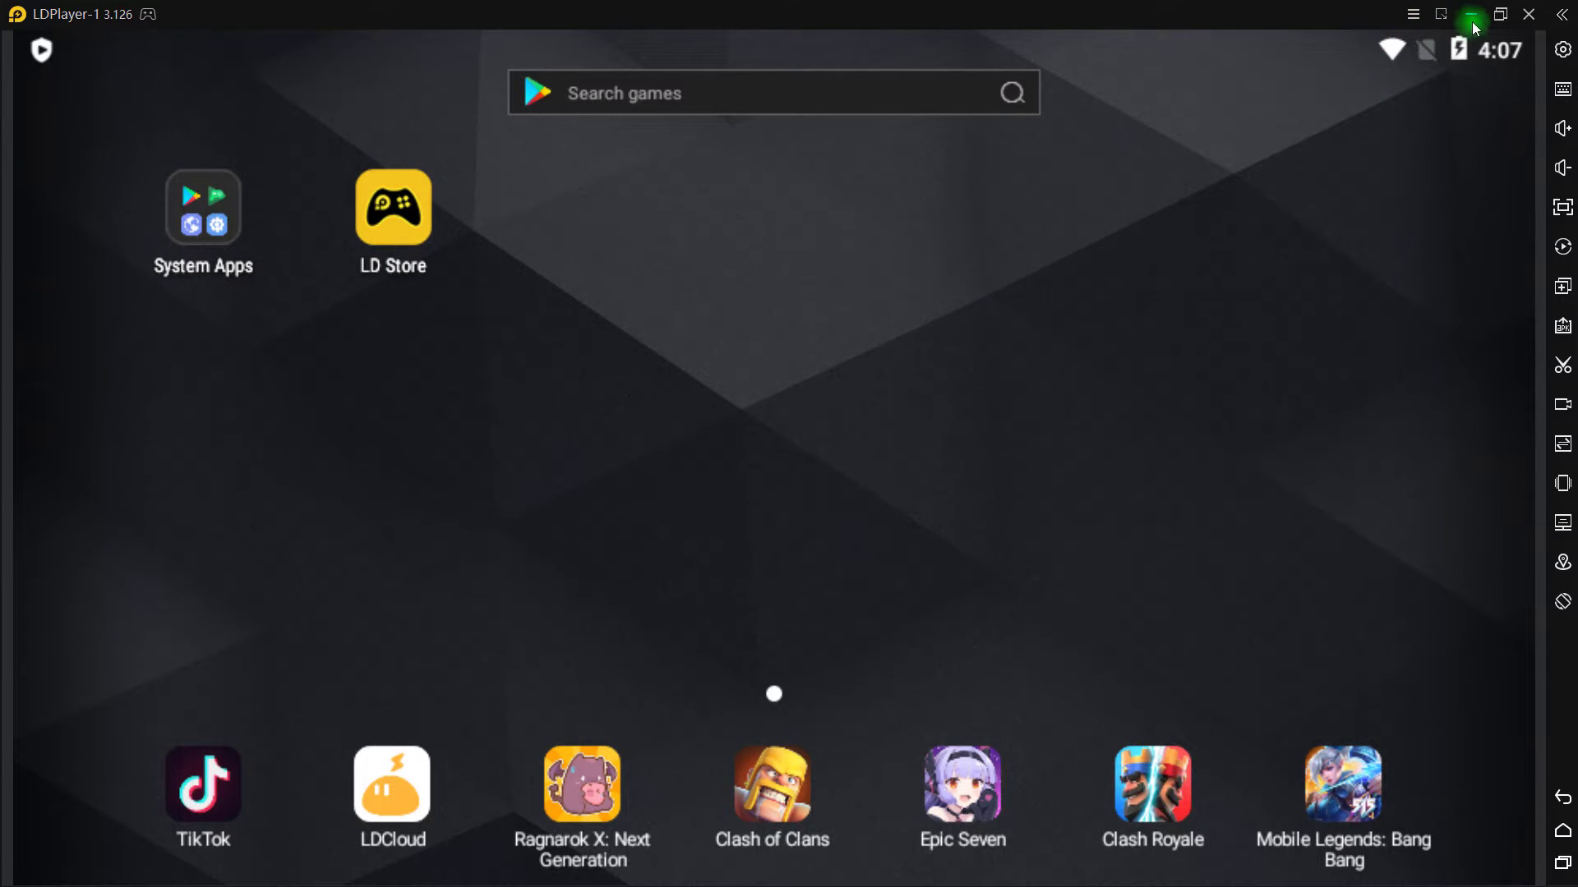
click(1500, 14)
click(1019, 189)
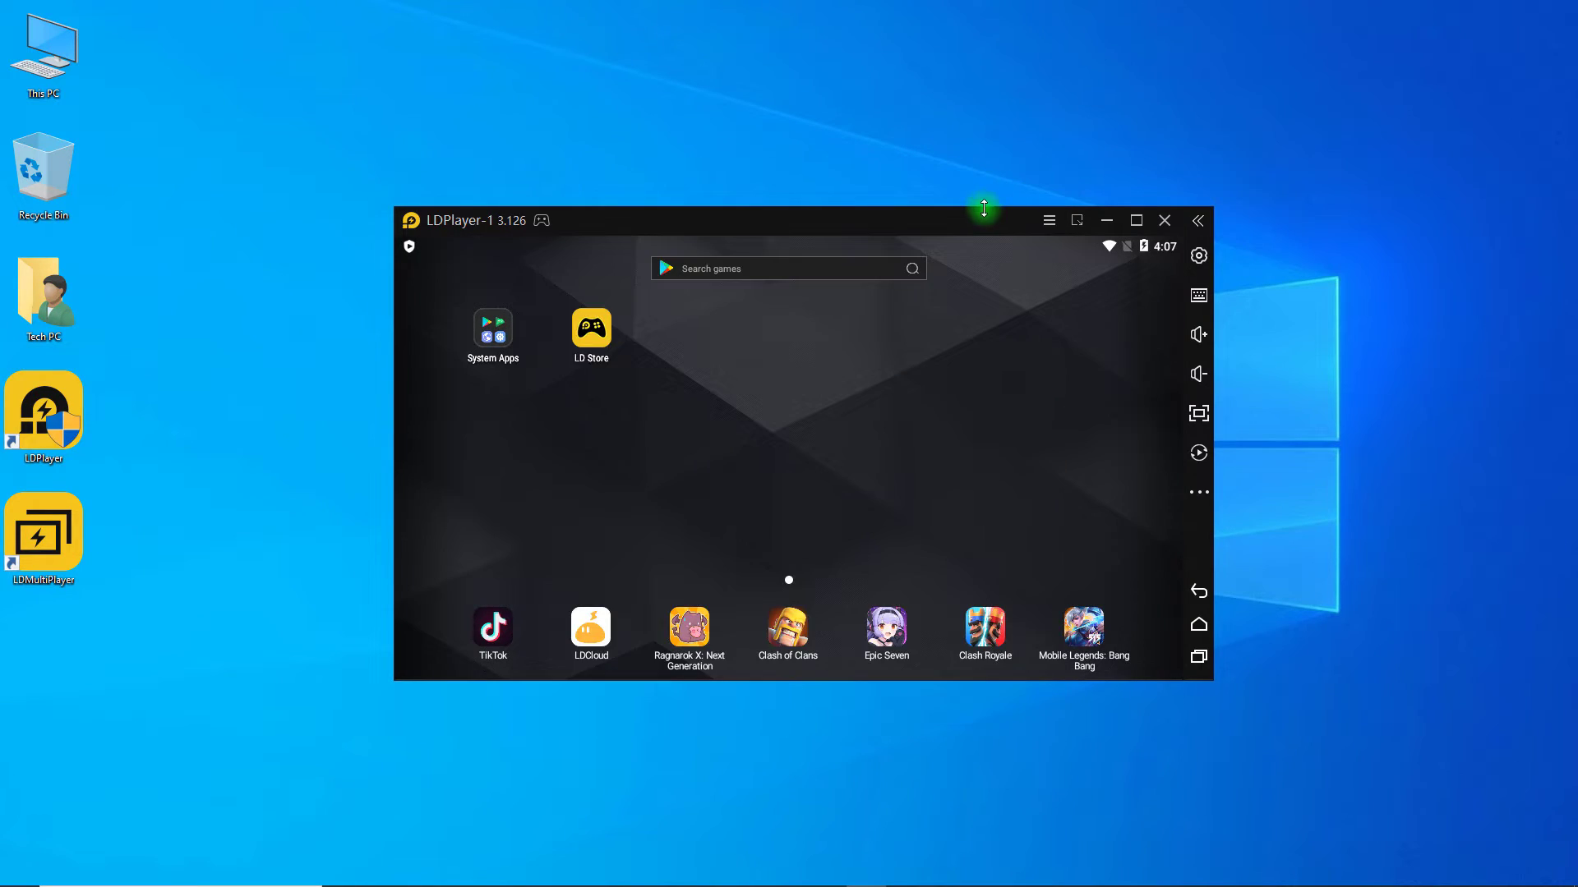